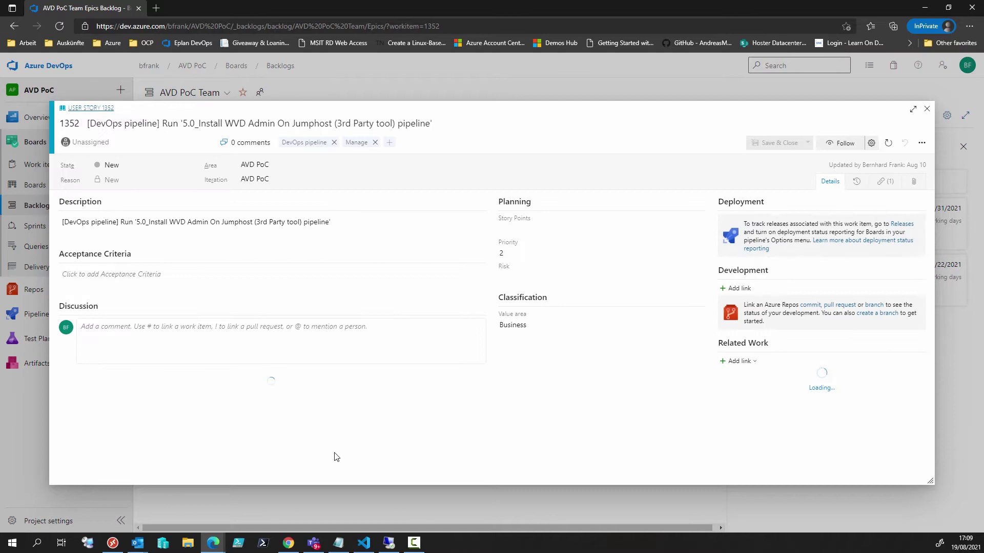
Set the state of the '5.0_Install WVD Admin On Jumphost' user story to Active, then save and close it
click(194, 167)
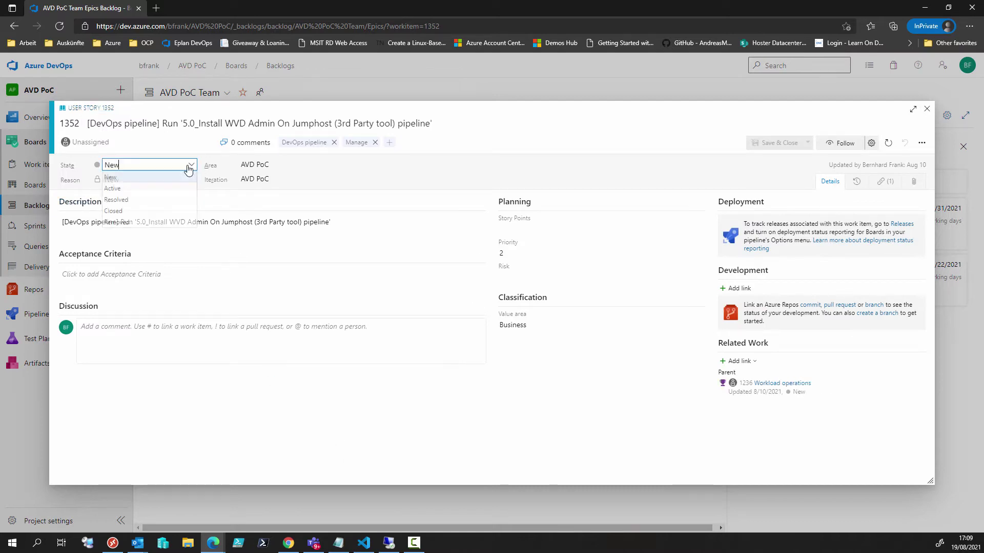
click(121, 189)
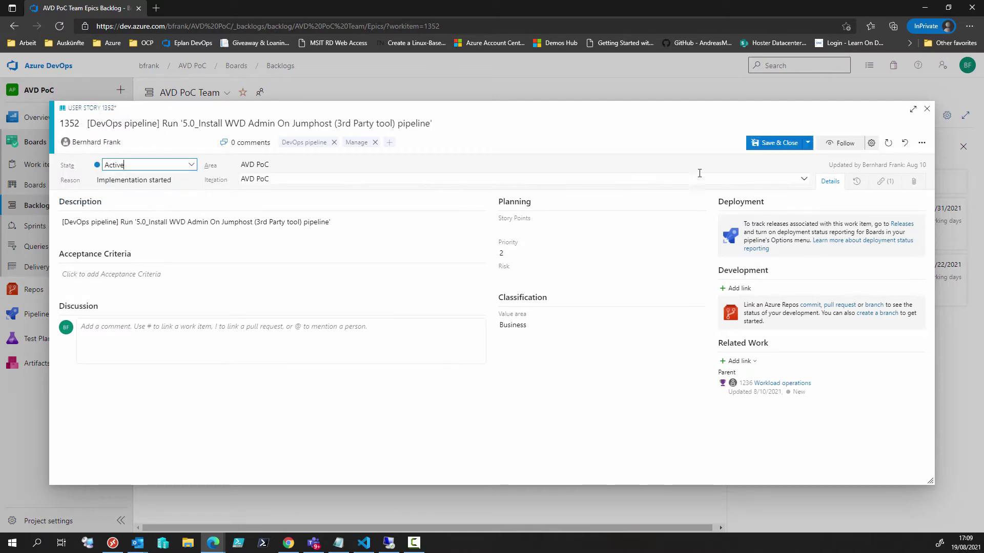
click(773, 144)
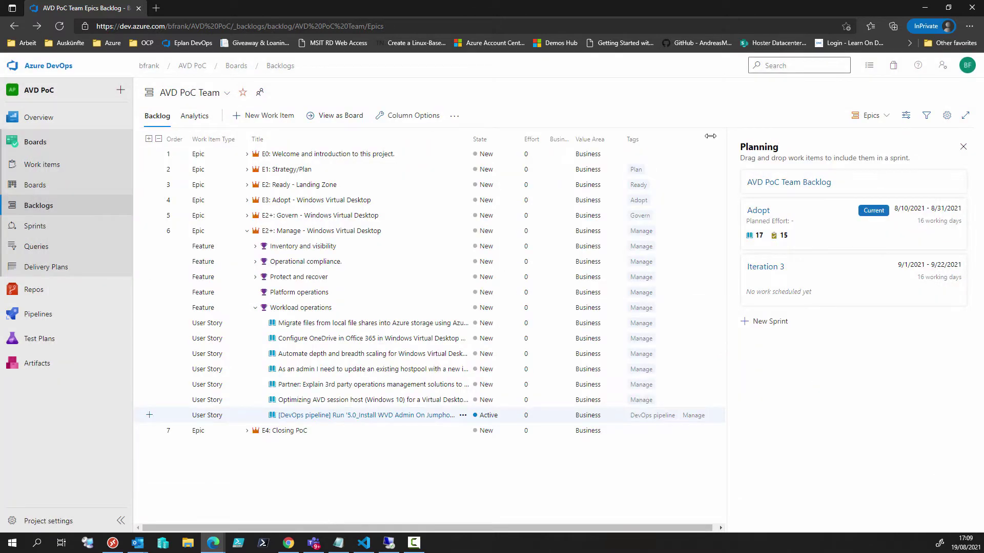
Open the '5.0_Install WVD Admin On Jumphost (3rd Party tool) pipeline' from the project's list of all pipelines
click(77, 314)
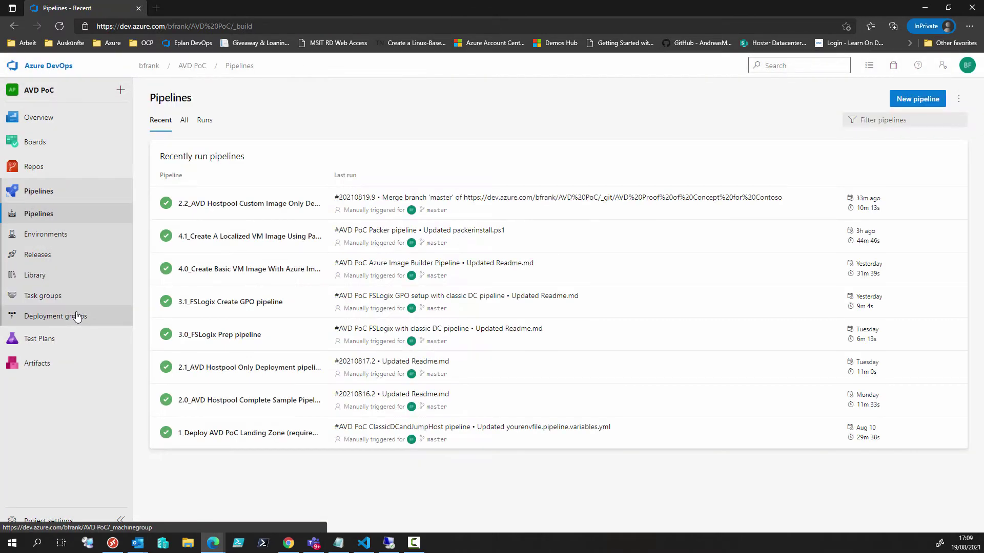
click(184, 123)
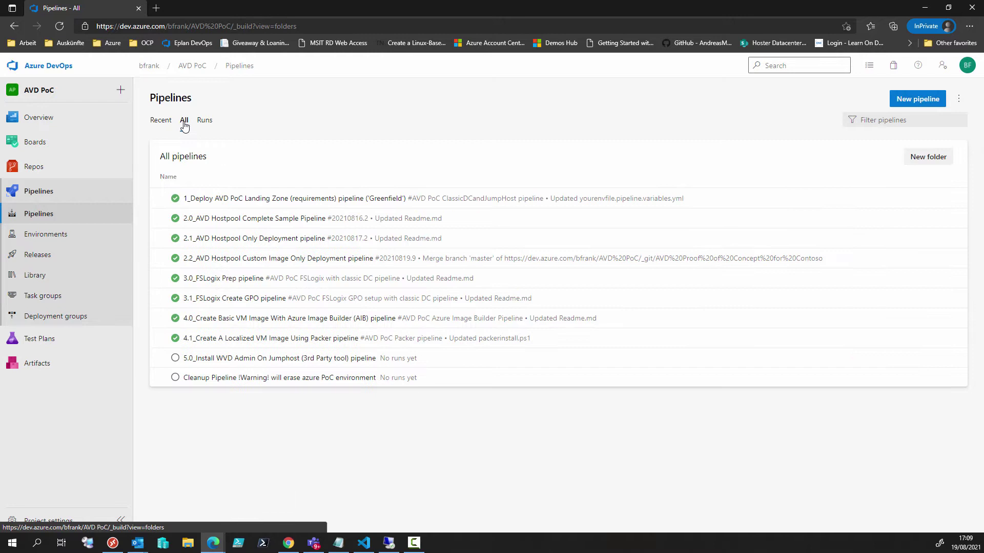
drag(157, 363, 74, 363)
key(Escape)
click(258, 359)
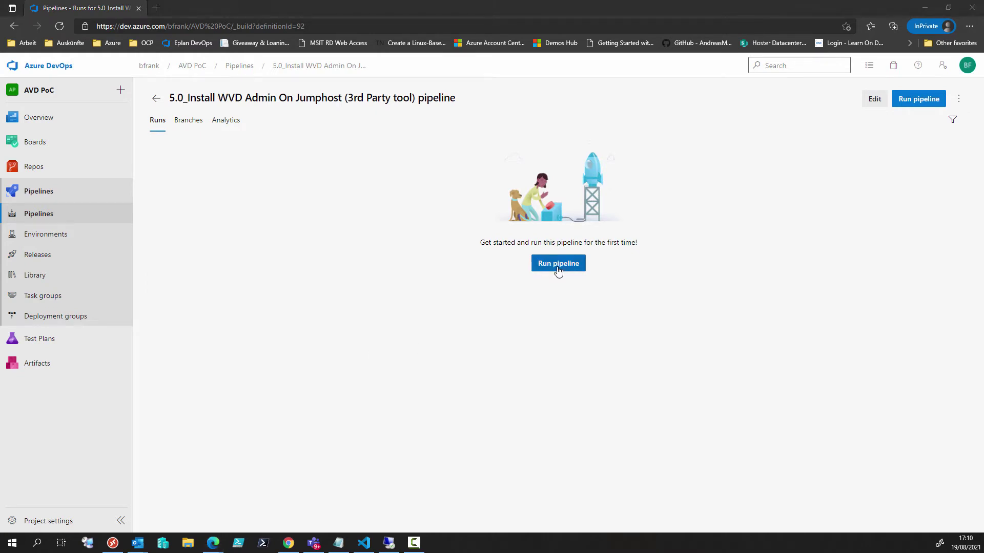
Switch to the Azure portal, check the status of the avdPoC-JumpHost virtual machine, and return to Azure DevOps
key(alt+Tab)
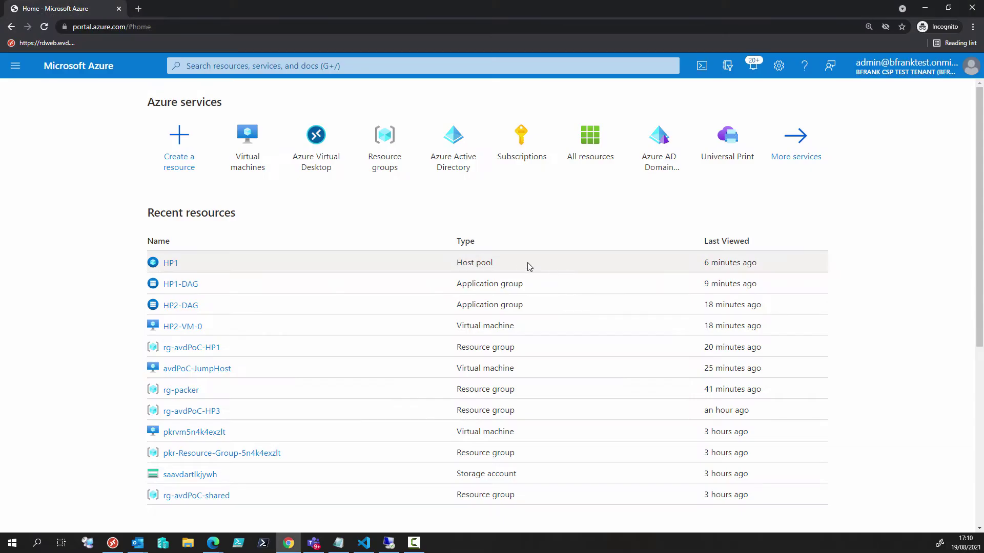
click(252, 153)
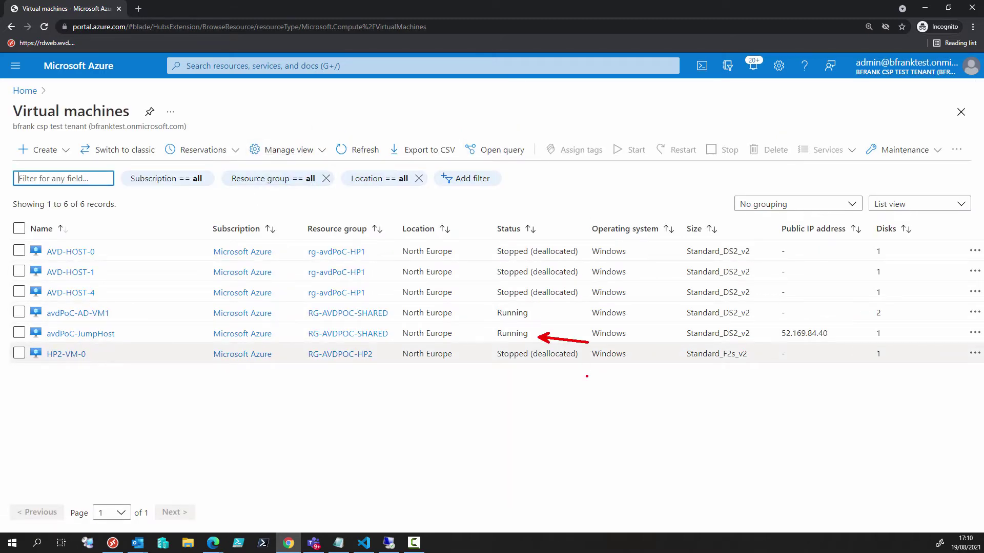
key(alt+Tab)
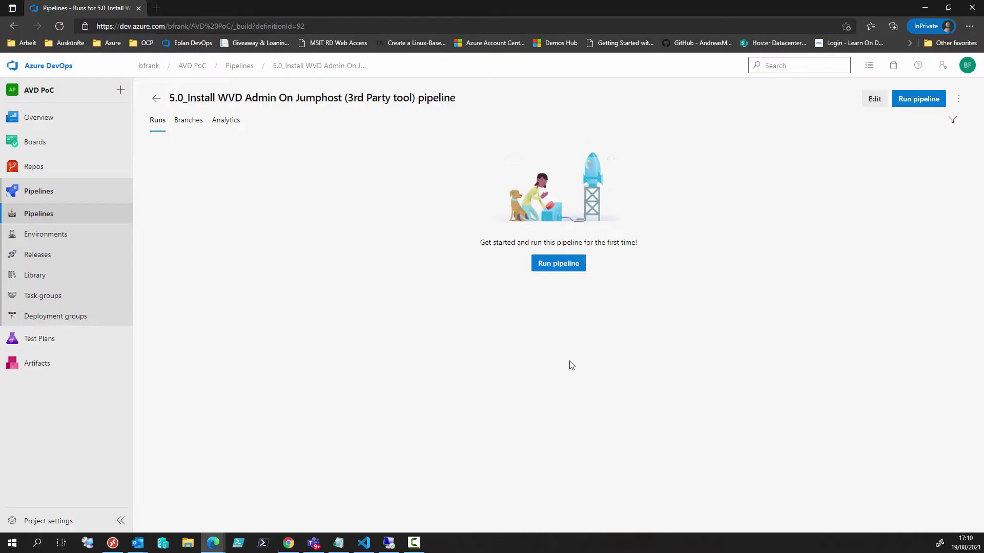
Run the pipeline from the master branch with ..\yourenvfile.pipeline.variables.yml and view its Publish and Deploy job details
click(561, 266)
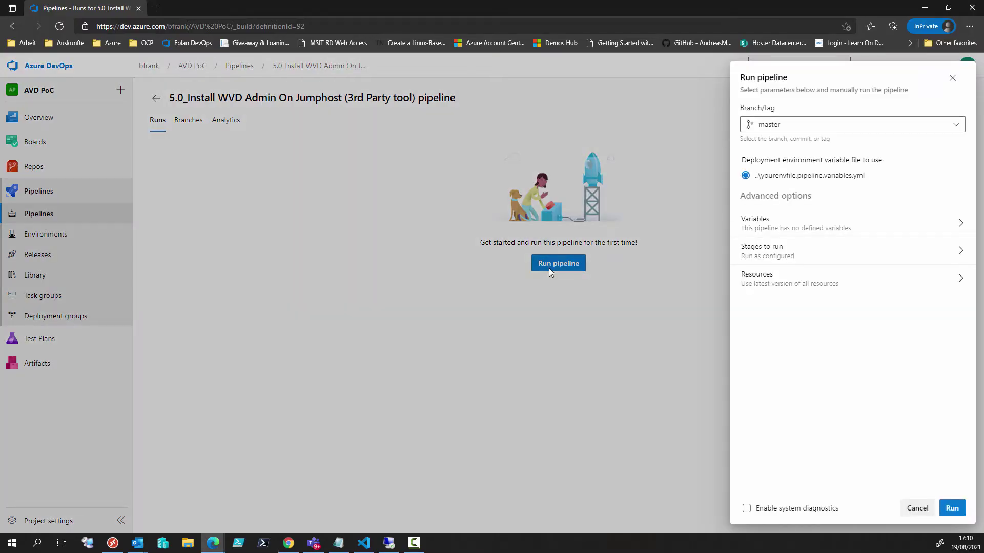
click(948, 508)
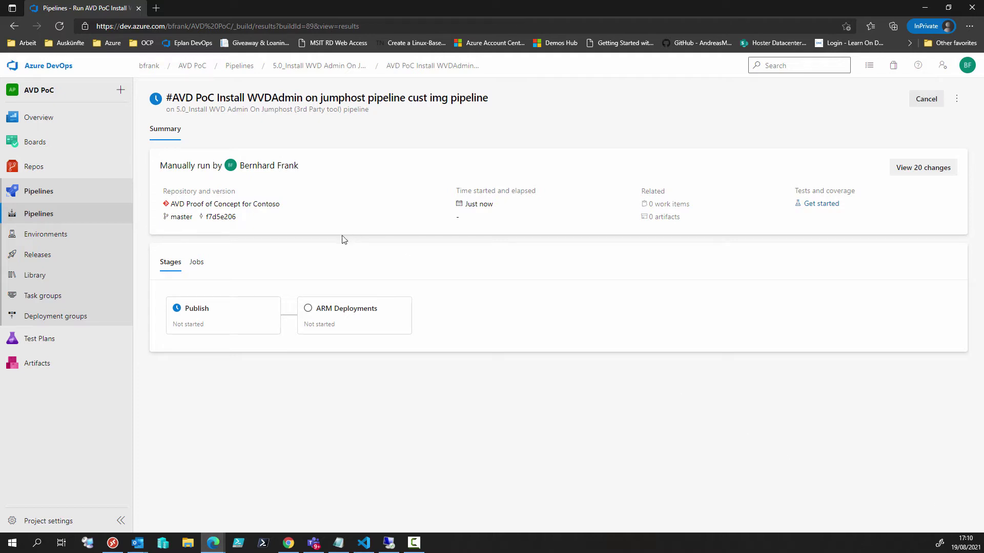
click(241, 313)
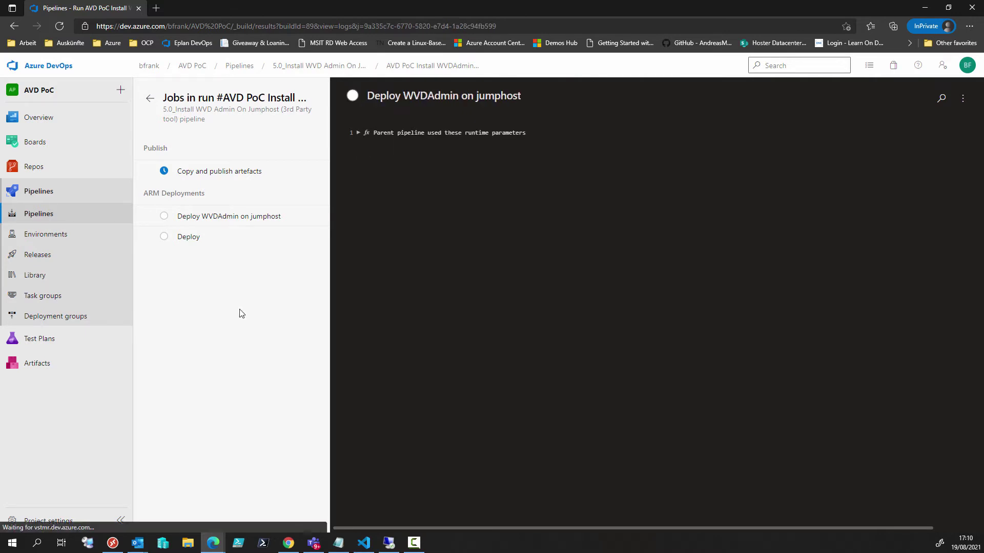
click(148, 173)
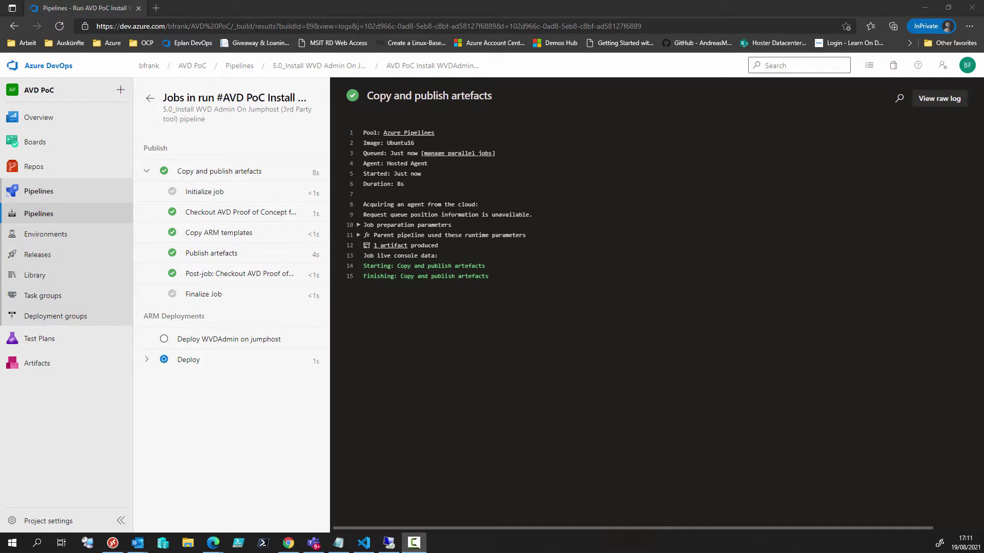
click(147, 359)
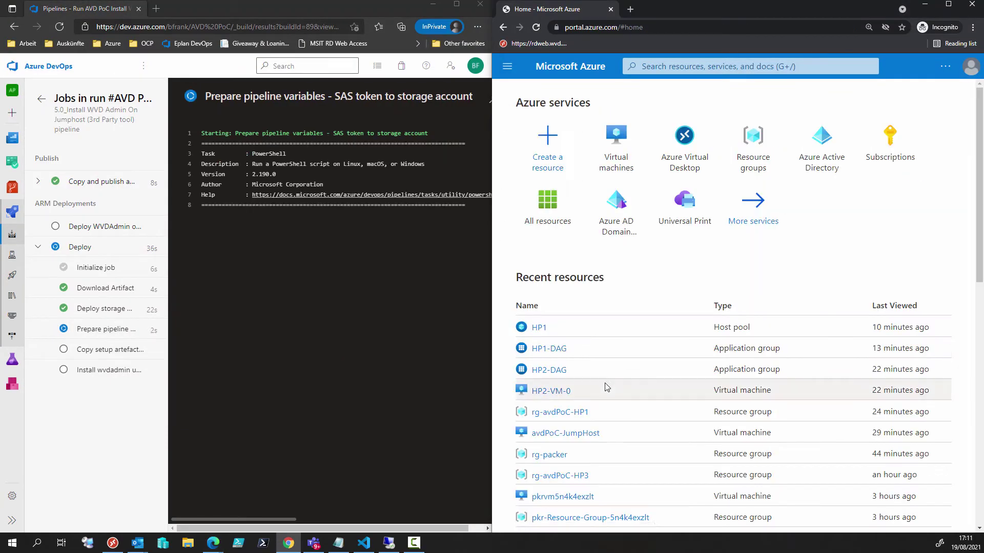
In the Azure portal, open the setupartefacts folder in the setupartefacts container of storage account saavdartlkjywh in resource group rg-avdPoC-shared
click(753, 146)
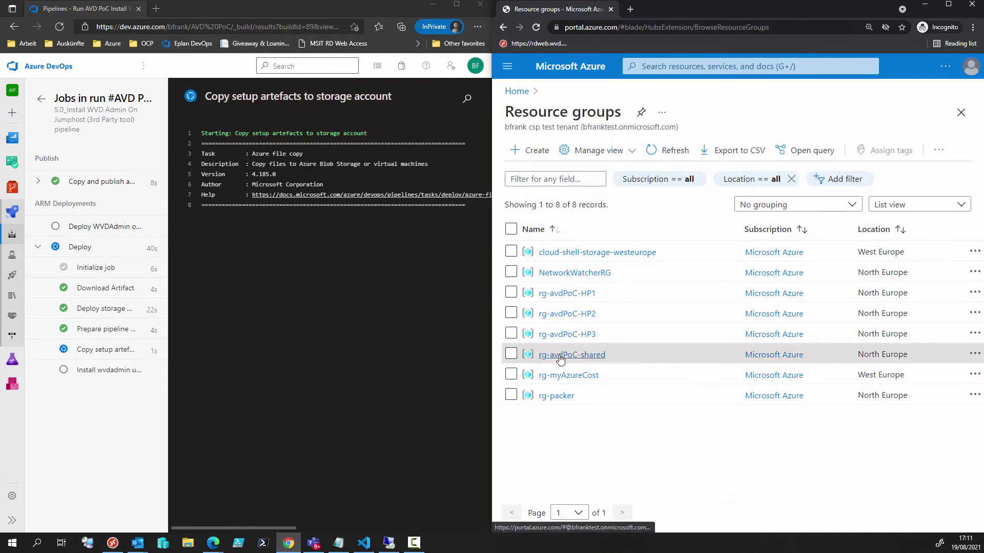
click(561, 354)
scroll(760, 424, down, 3)
scroll(760, 424, down, 3)
click(737, 395)
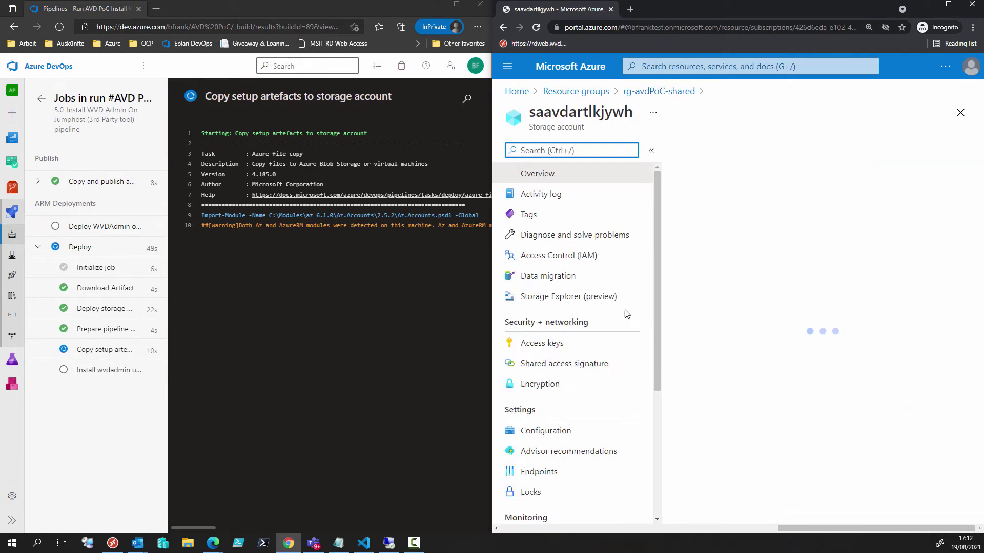
click(545, 369)
click(720, 220)
click(737, 301)
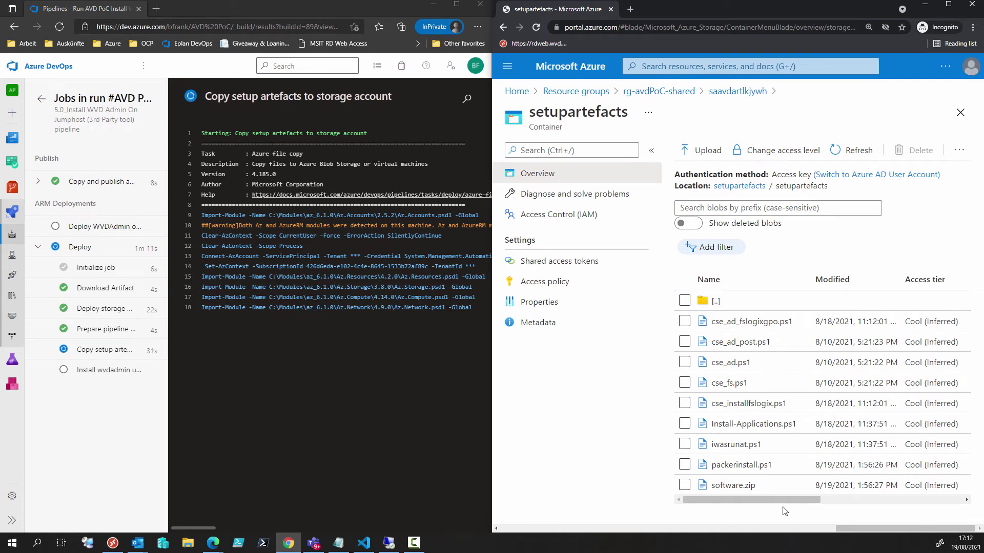
Refresh the setupartefacts blob list and check it for the cse_installwvdadmin.ps1 script
click(855, 150)
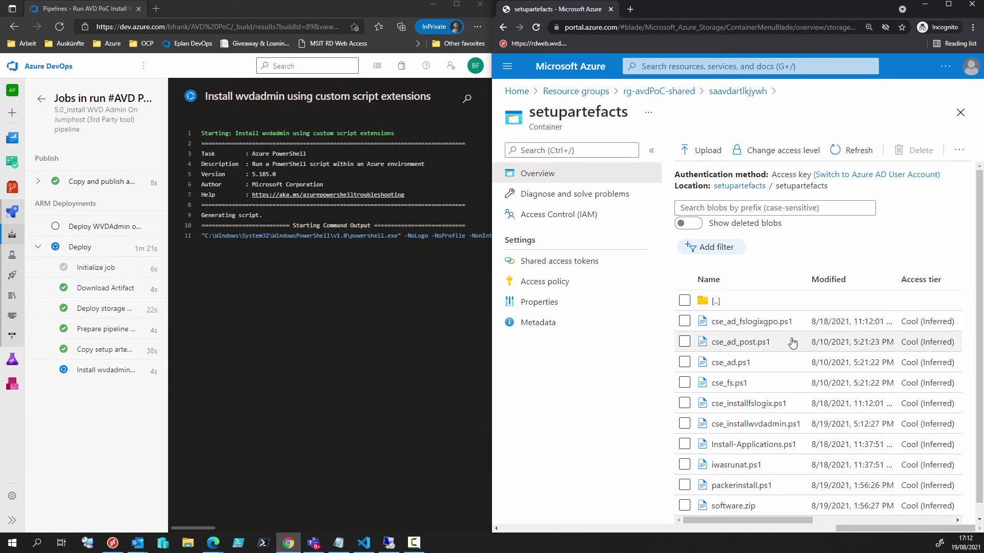
mouse_move(618, 426)
mouse_down()
mouse_move(384, 420)
mouse_move(144, 354)
mouse_up()
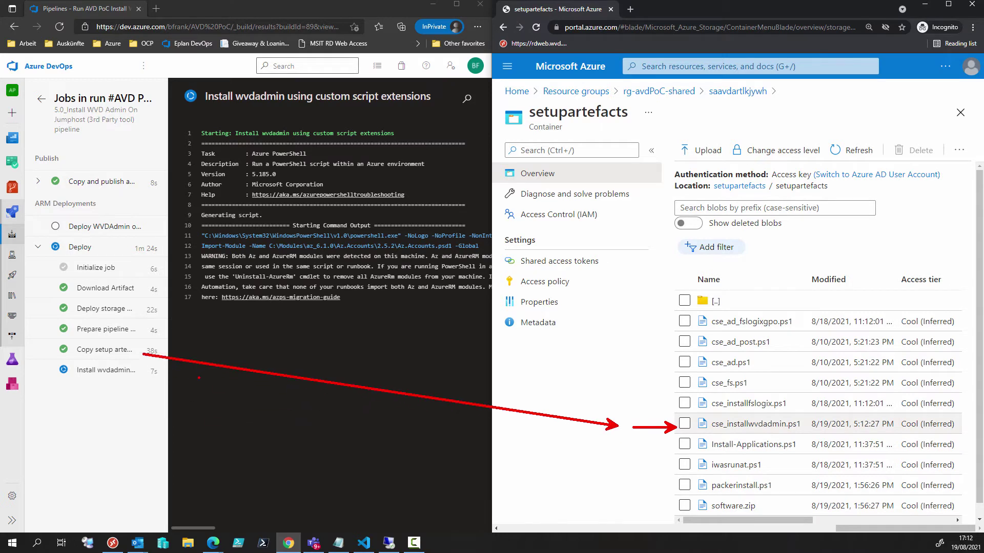
key(Escape)
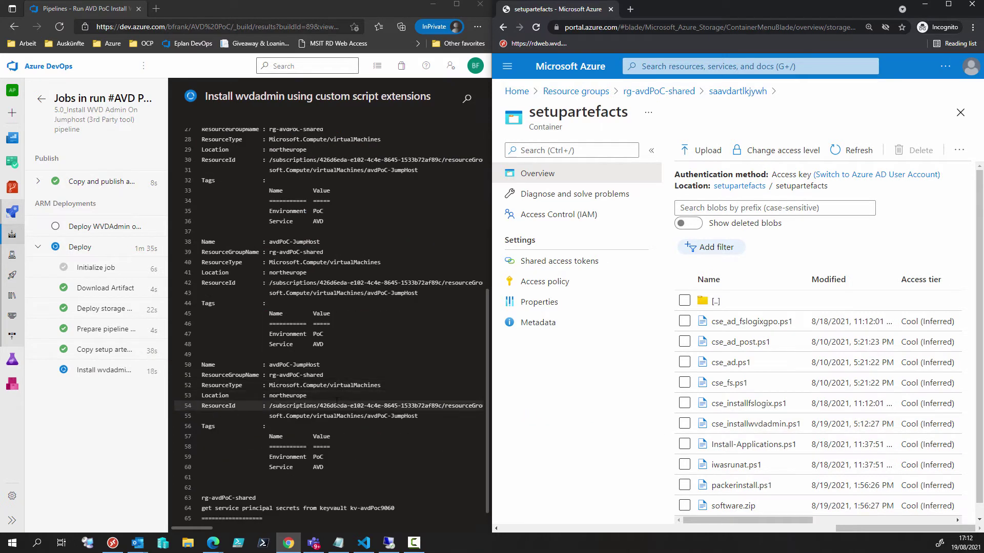
Switch to the full-screen remote session on avdPoC-JumpHost, minimize Server Manager and open the C:\temp folder
click(389, 546)
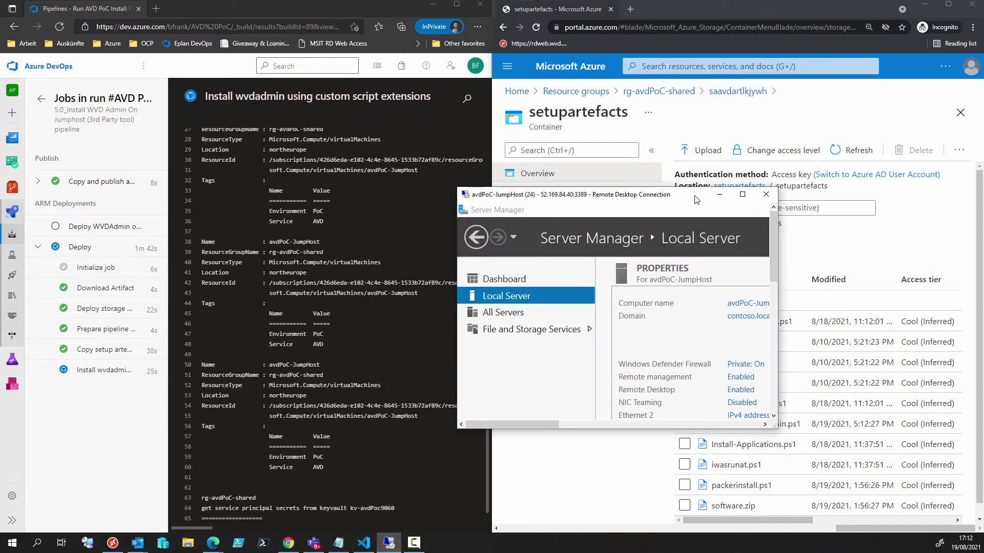
double_click(695, 196)
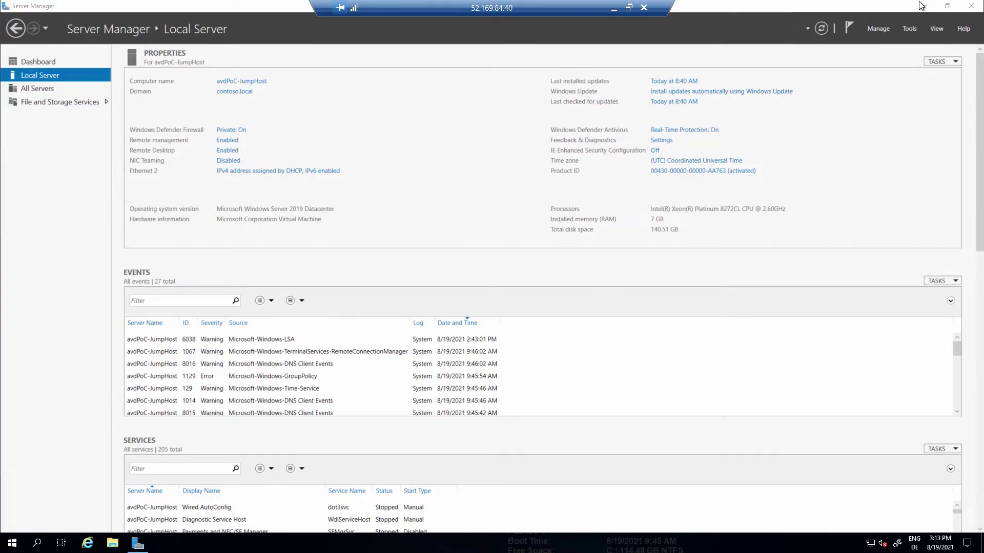
click(923, 6)
click(114, 544)
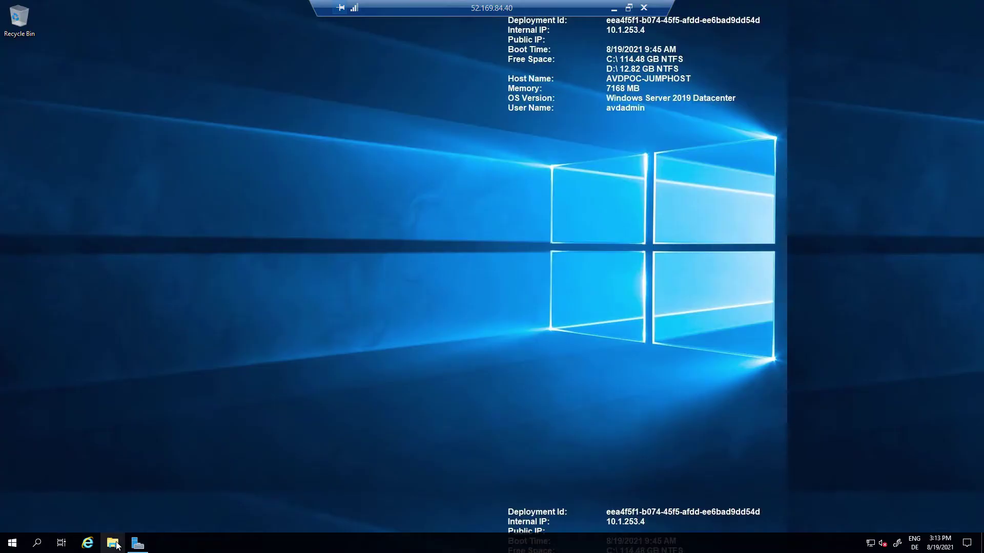
click(242, 280)
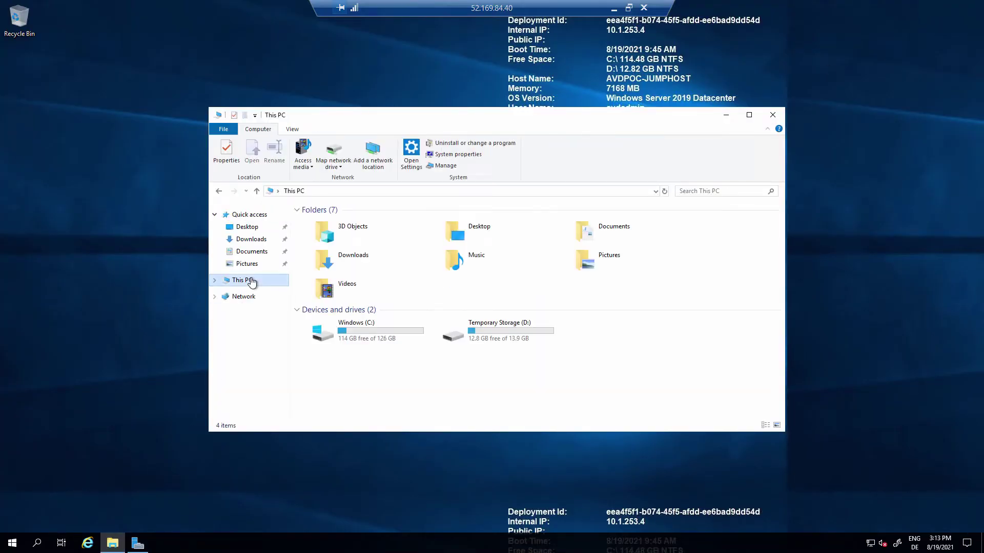
double_click(376, 334)
double_click(332, 265)
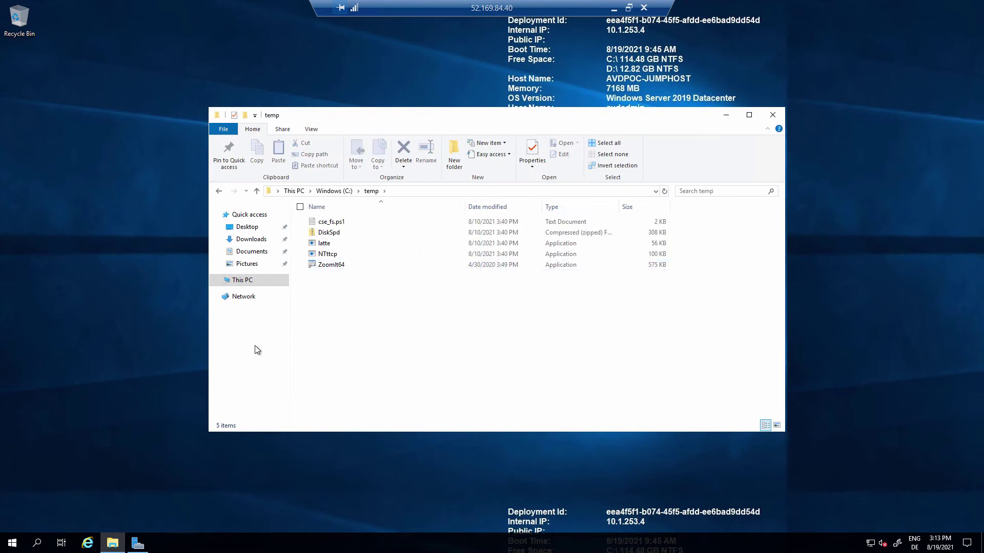
Take the jump host session out of full screen and arrange it side by side with the pipeline run
click(629, 8)
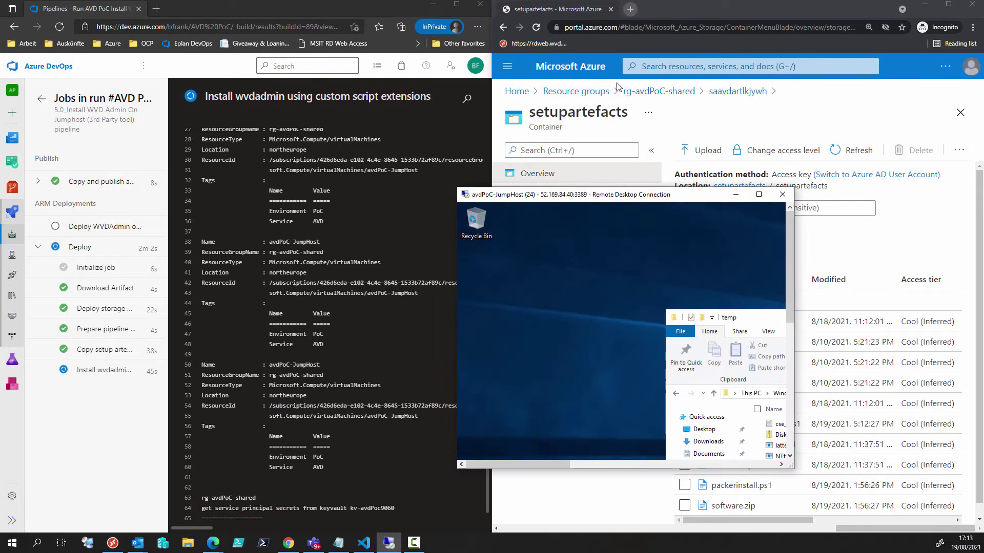
key(super+Right)
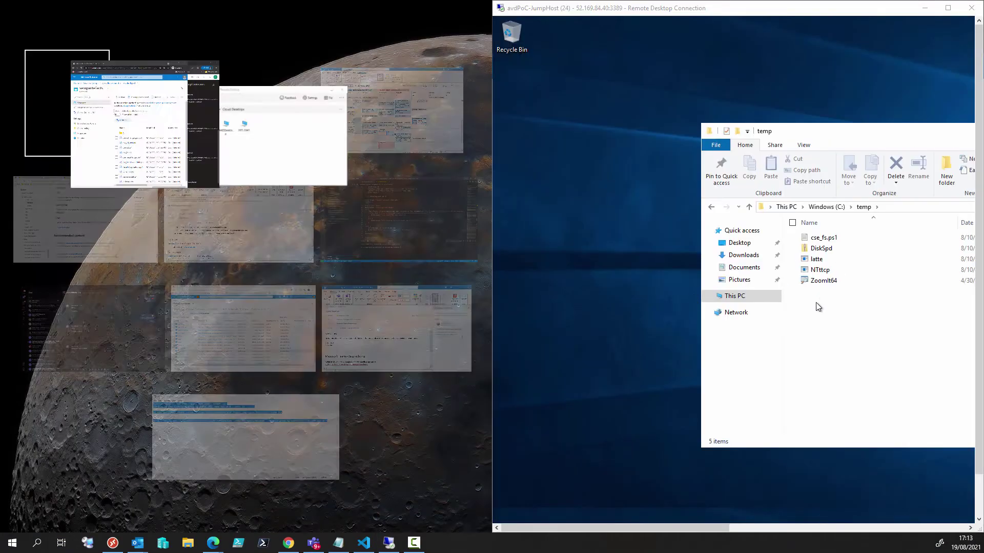
click(169, 116)
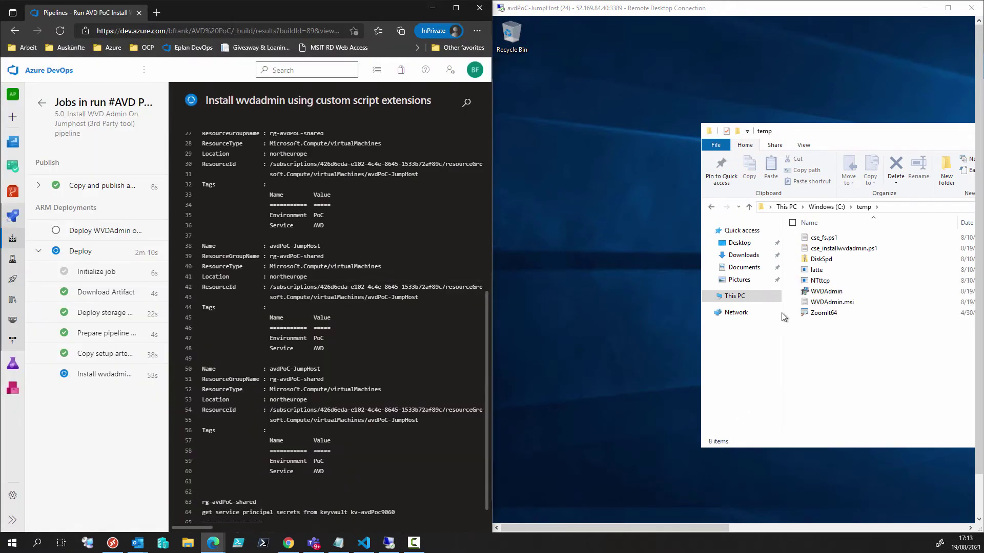
mouse_move(793, 292)
mouse_down()
mouse_move(761, 306)
mouse_move(779, 316)
mouse_move(767, 324)
mouse_up()
drag(548, 95, 544, 103)
drag(537, 97, 581, 112)
drag(530, 146, 569, 164)
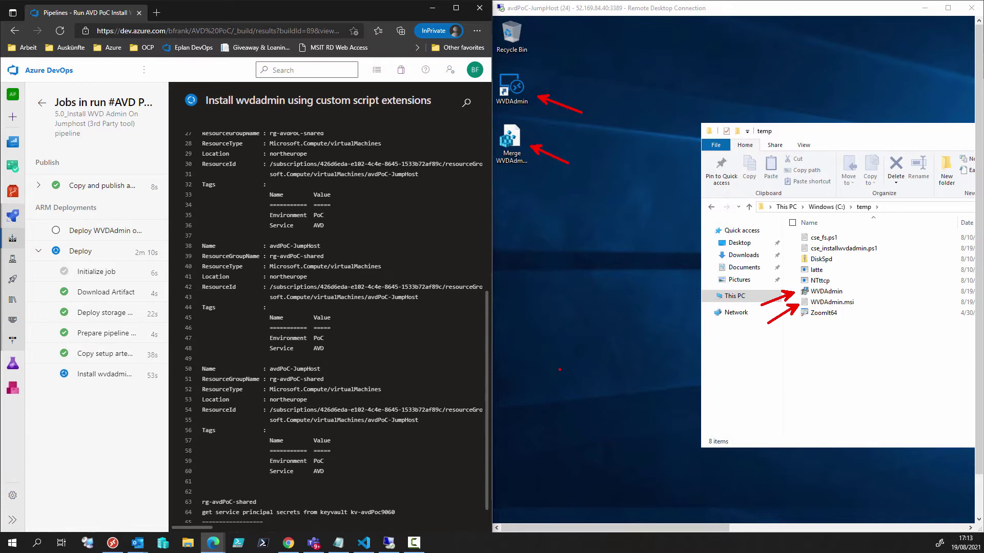
key(Escape)
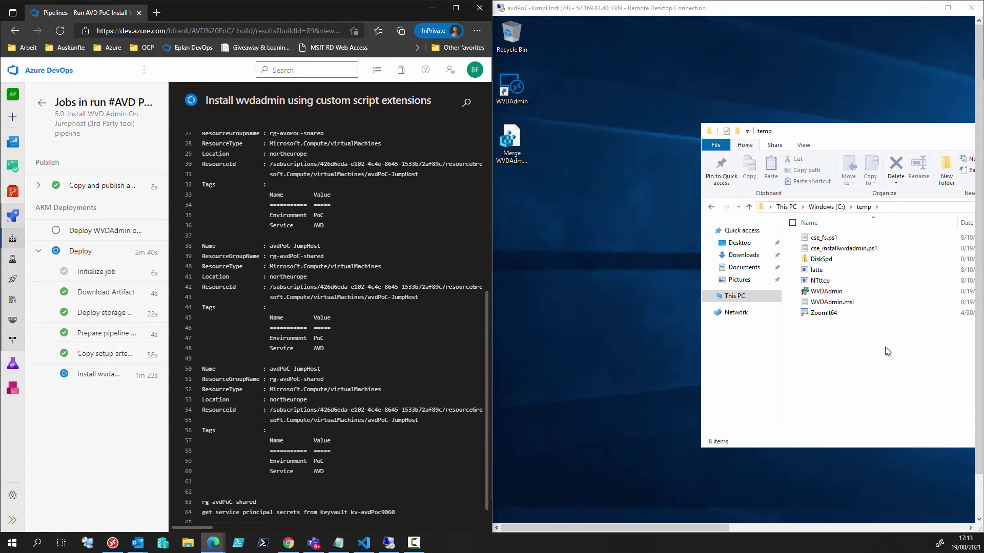
Open the WVDAdmin.msi log in C:\temp on the jump host, maximize it and examine the installation entries
click(840, 304)
double_click(839, 304)
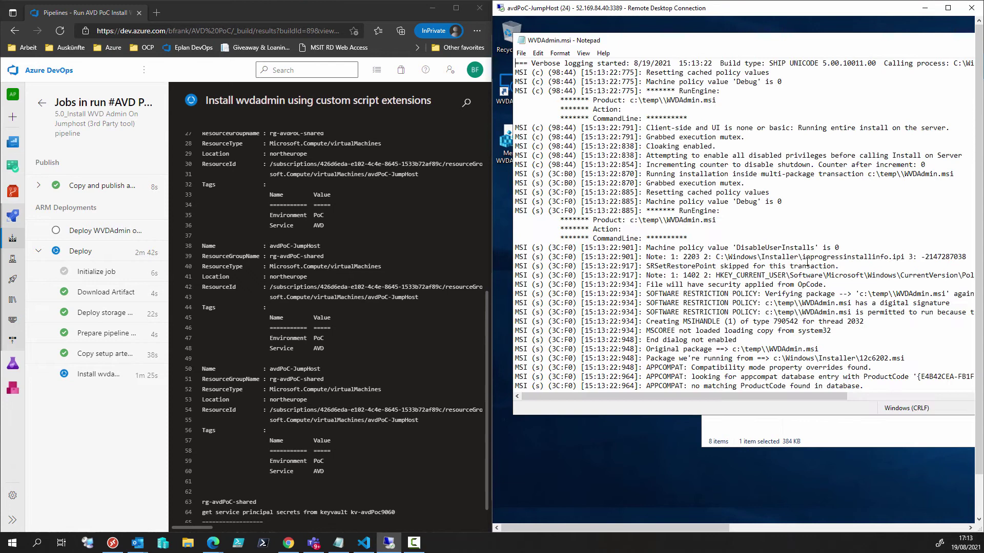
scroll(746, 183, down, 20)
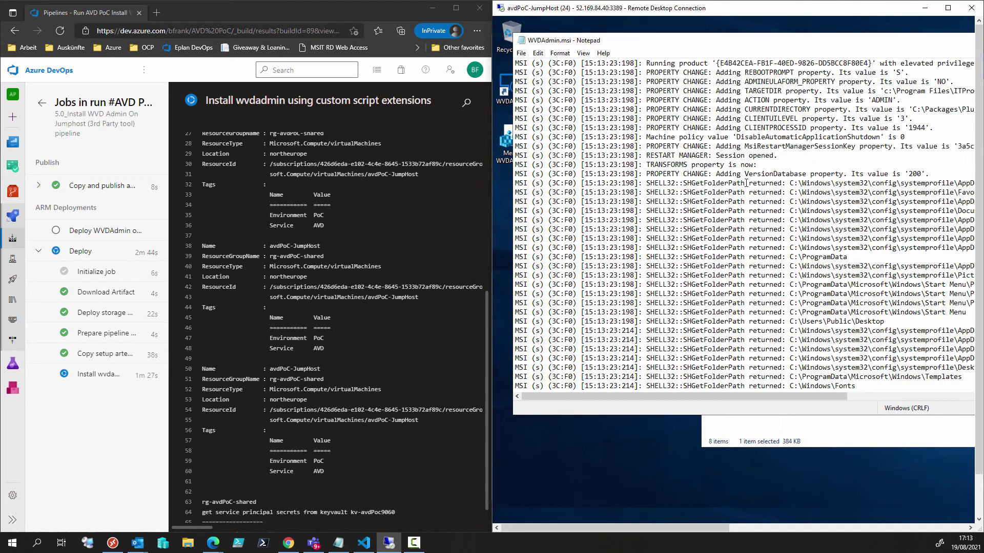
scroll(746, 182, down, 20)
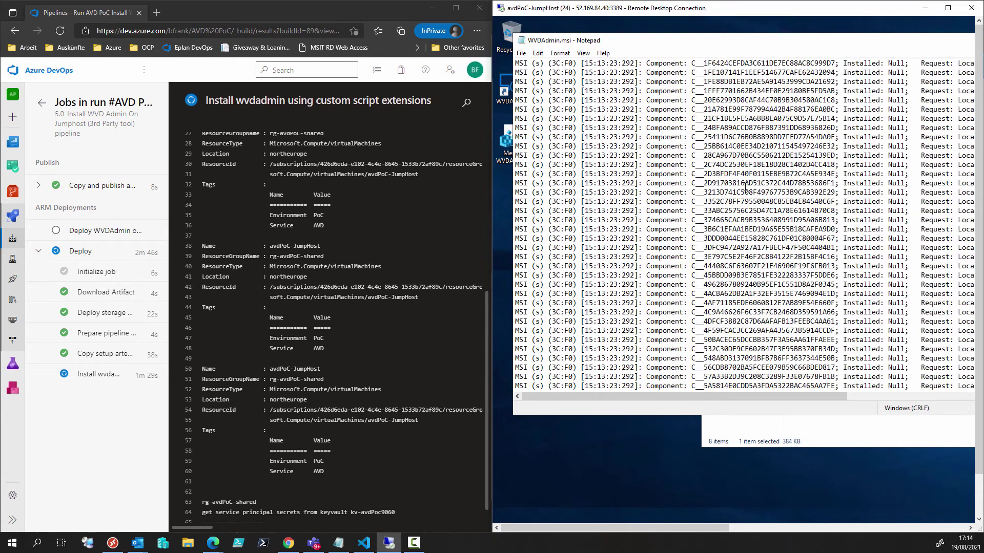
double_click(776, 43)
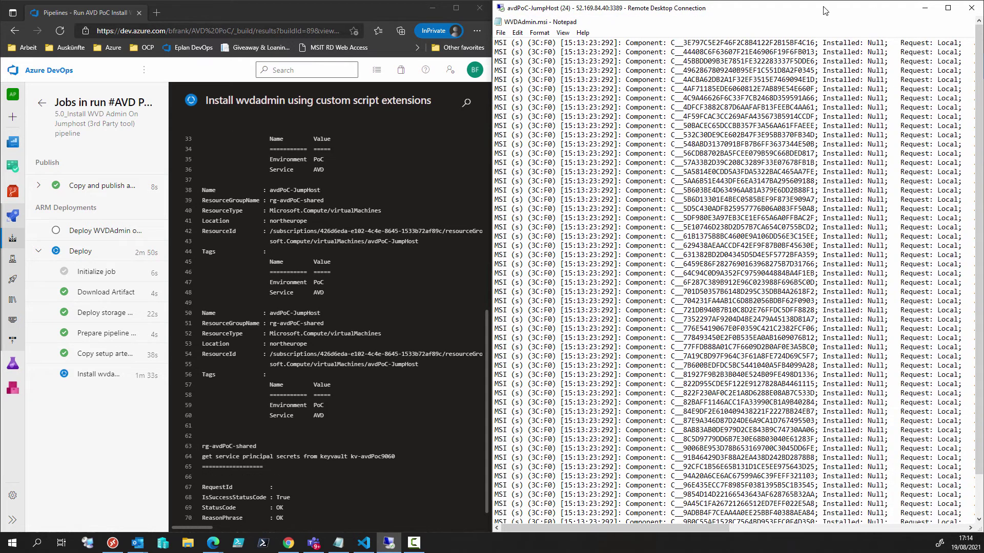
drag(722, 529, 960, 528)
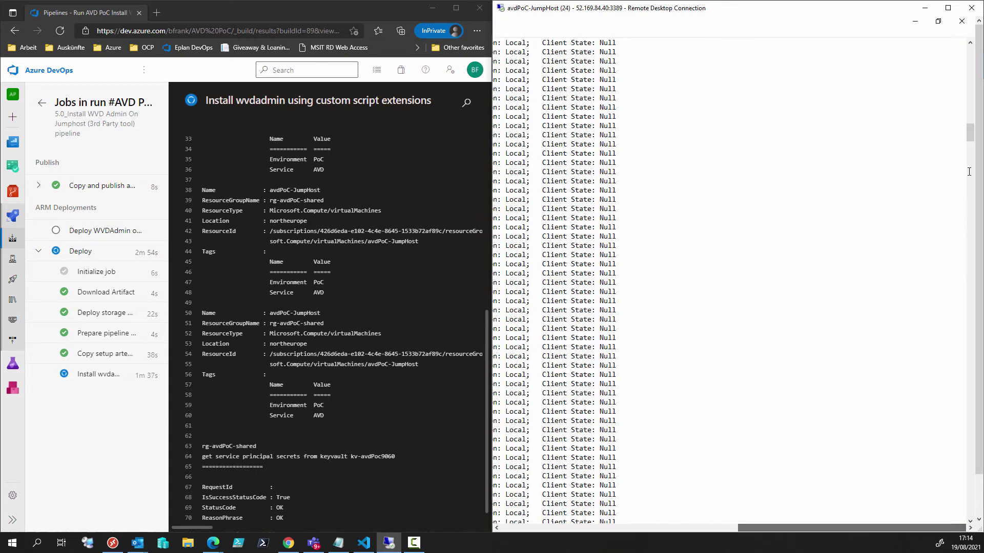
drag(970, 132, 738, 528)
drag(793, 321, 551, 319)
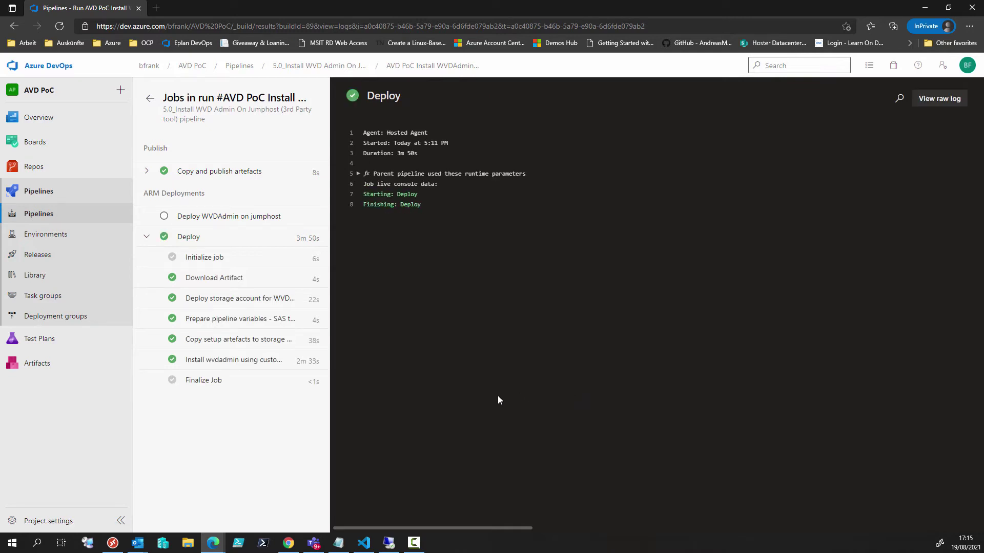
Switch to the full-screen jump host session, open WVDAdmin to check its tenant and service principal settings, and close it
click(388, 541)
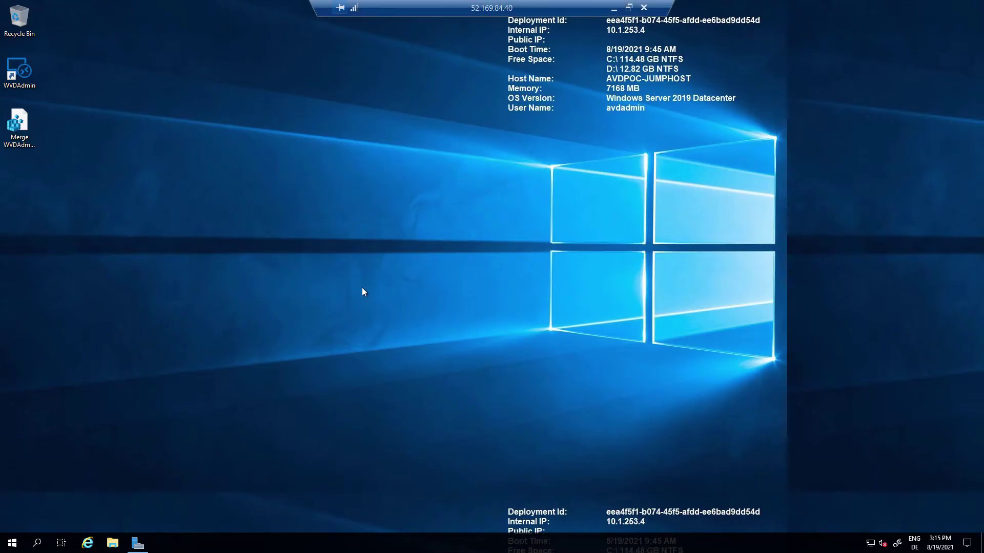
click(13, 70)
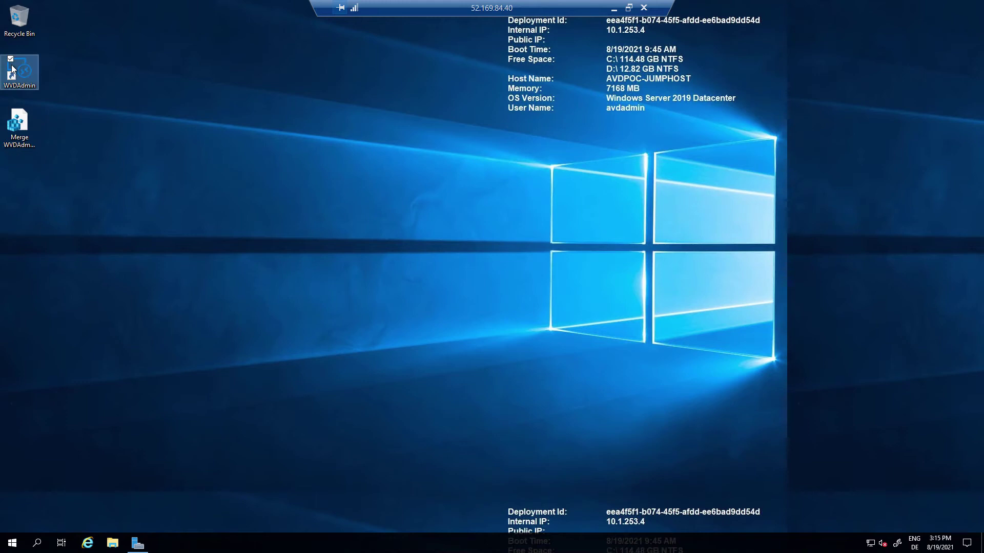
double_click(12, 69)
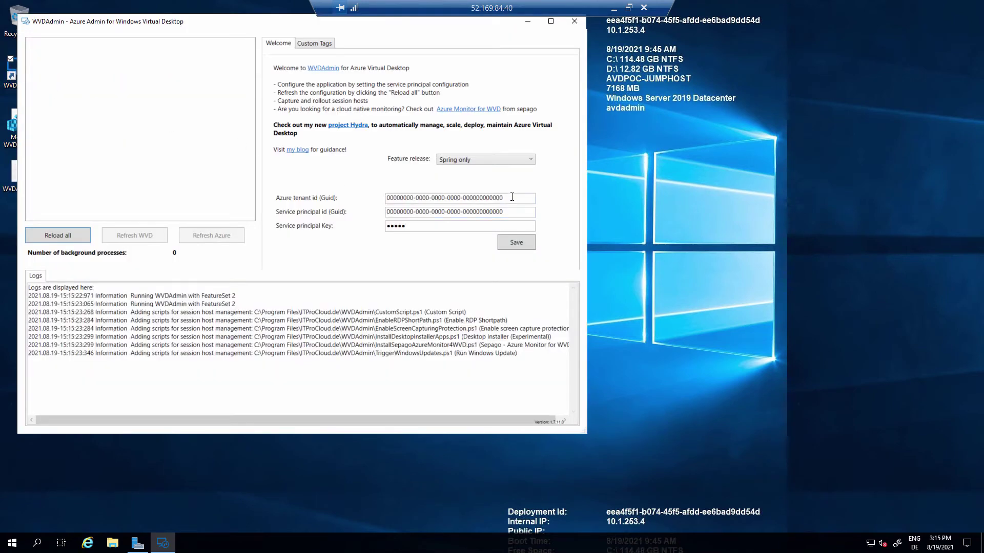
click(574, 22)
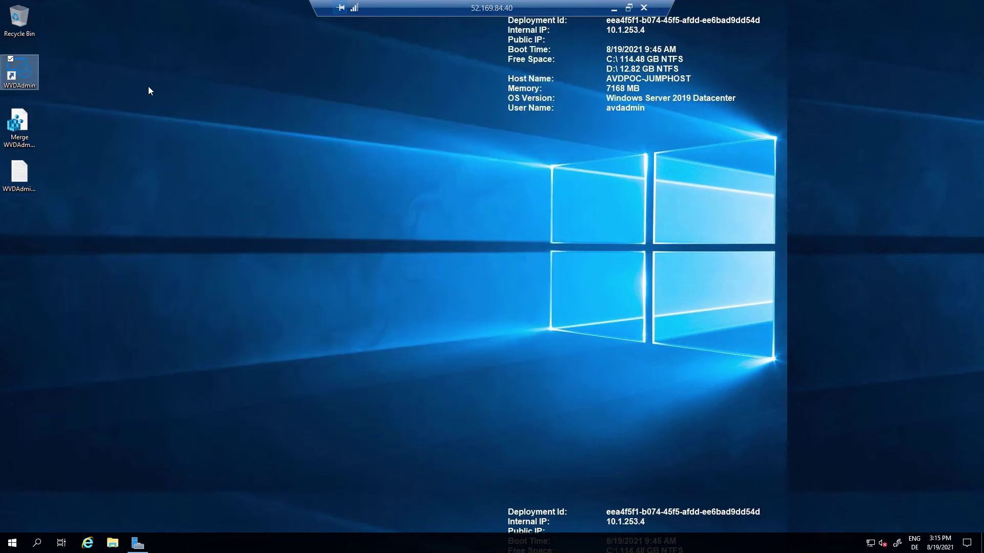
Merge the WVDAdmin Azure connection details file from the jump host desktop into the registry
right_click(19, 130)
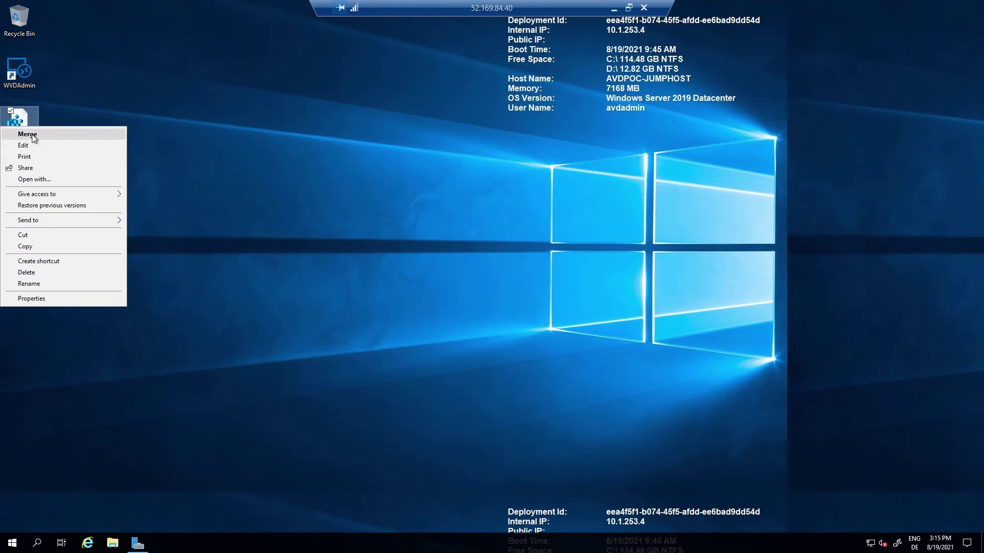
click(34, 134)
click(578, 290)
click(608, 272)
click(320, 237)
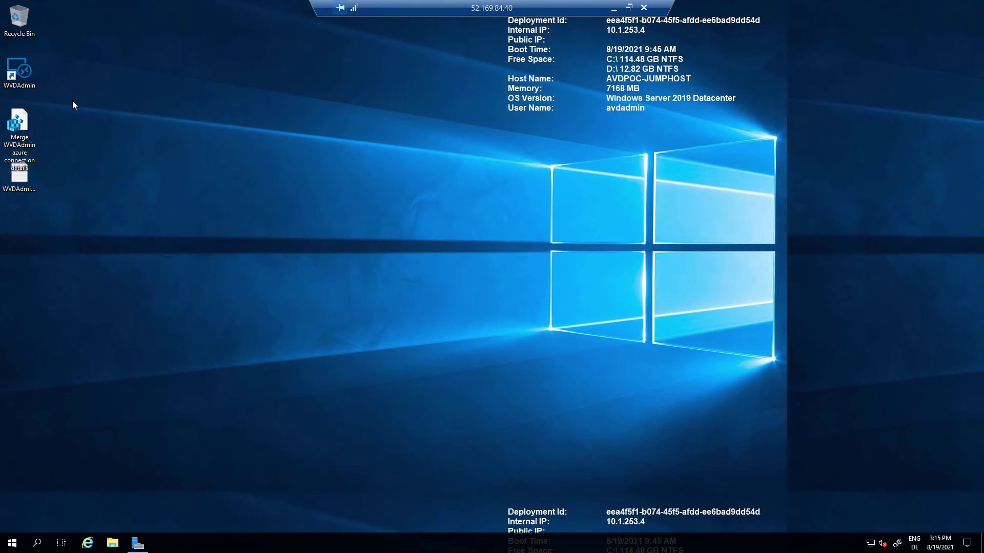
Reopen WVDAdmin, reload all data and expand the Virtual Machines and Images nodes under Azure
double_click(14, 76)
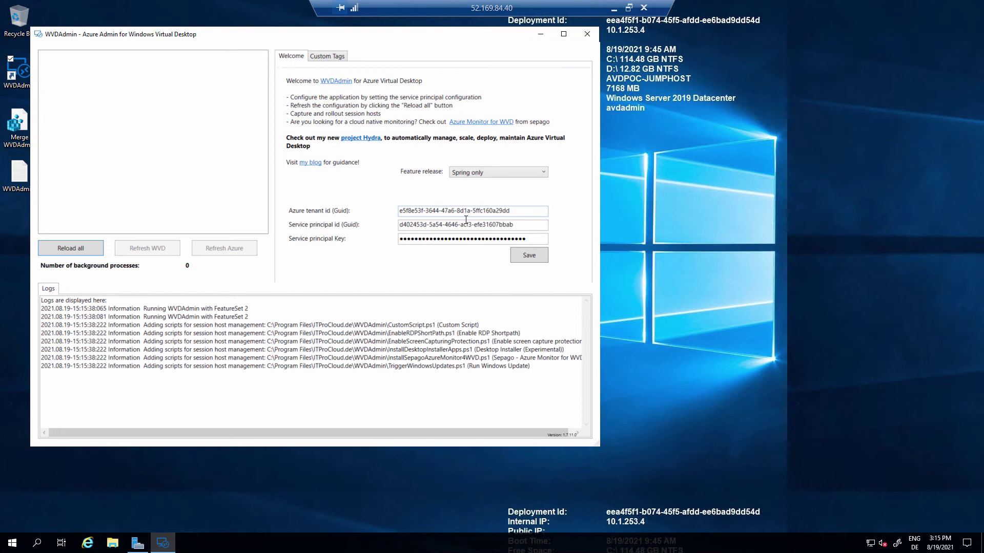
click(68, 248)
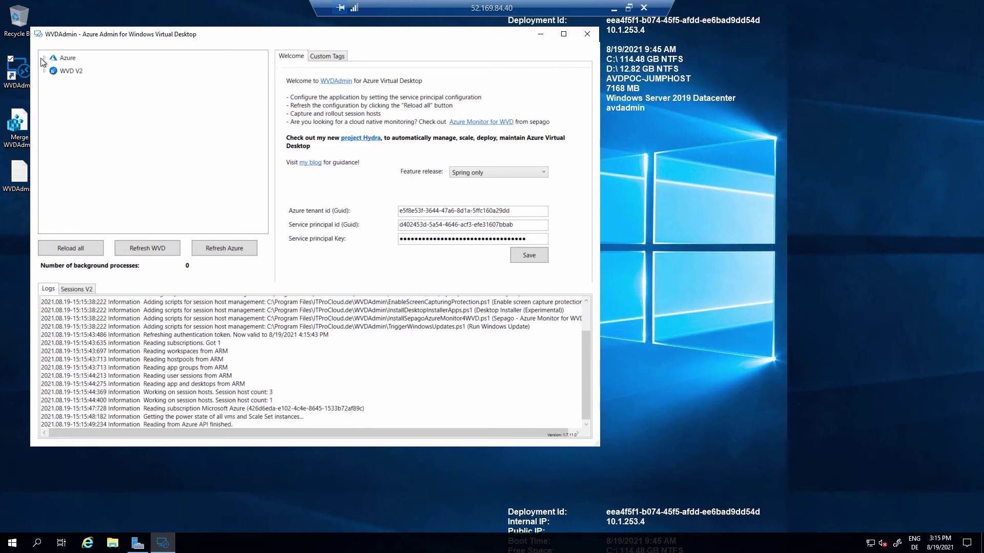
click(44, 59)
click(54, 71)
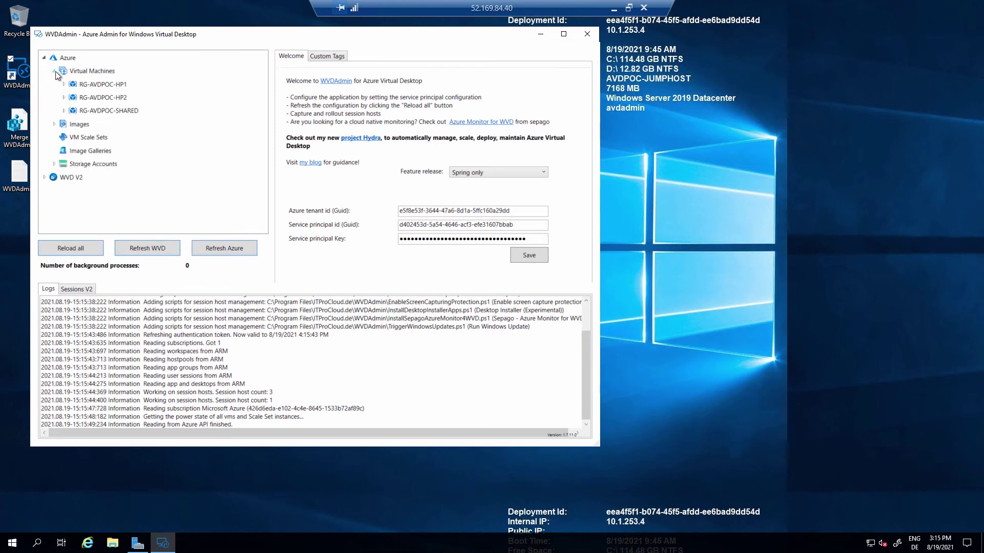
click(54, 124)
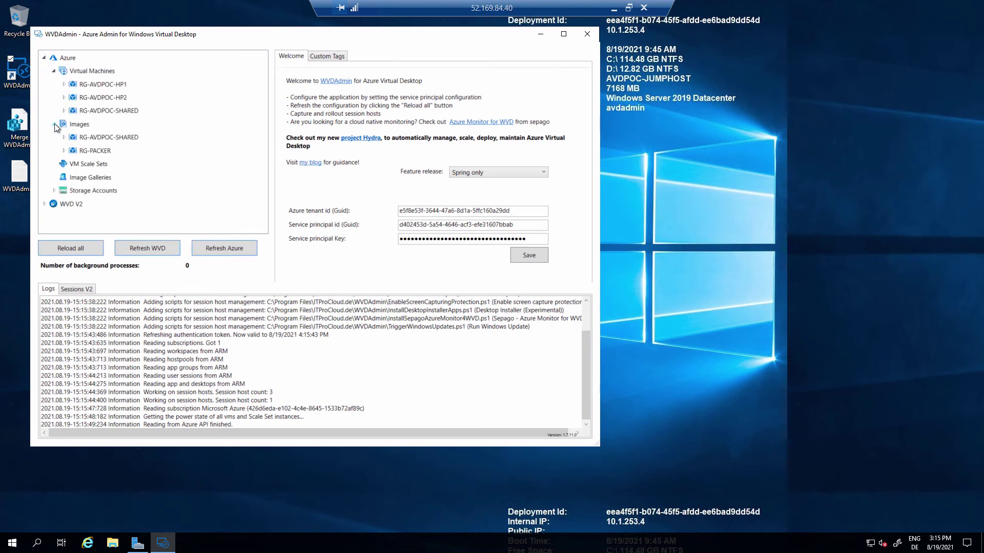
Expand WVD V2 through Host Pools and Microsoft Azure down to the session hosts of HP1
click(45, 204)
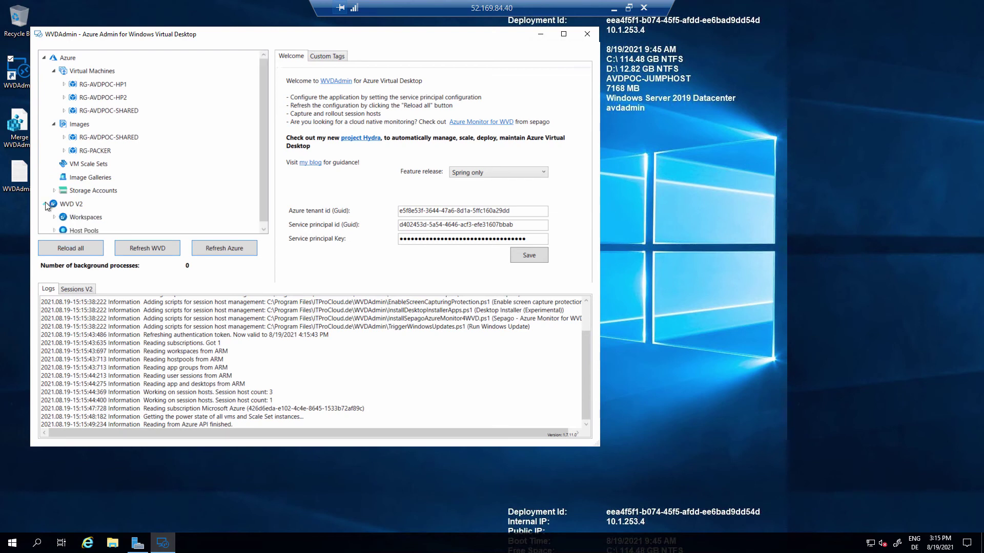
click(54, 231)
click(64, 226)
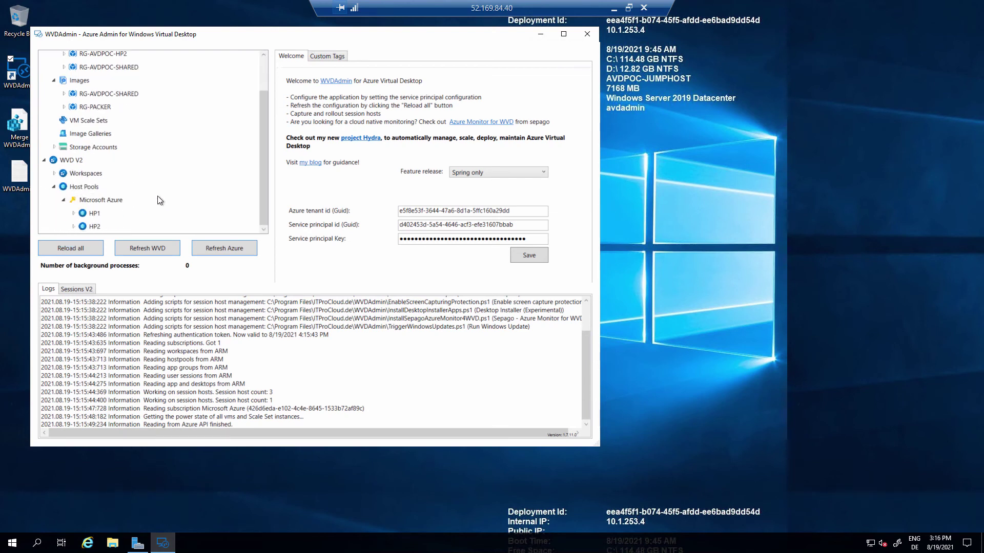
click(74, 215)
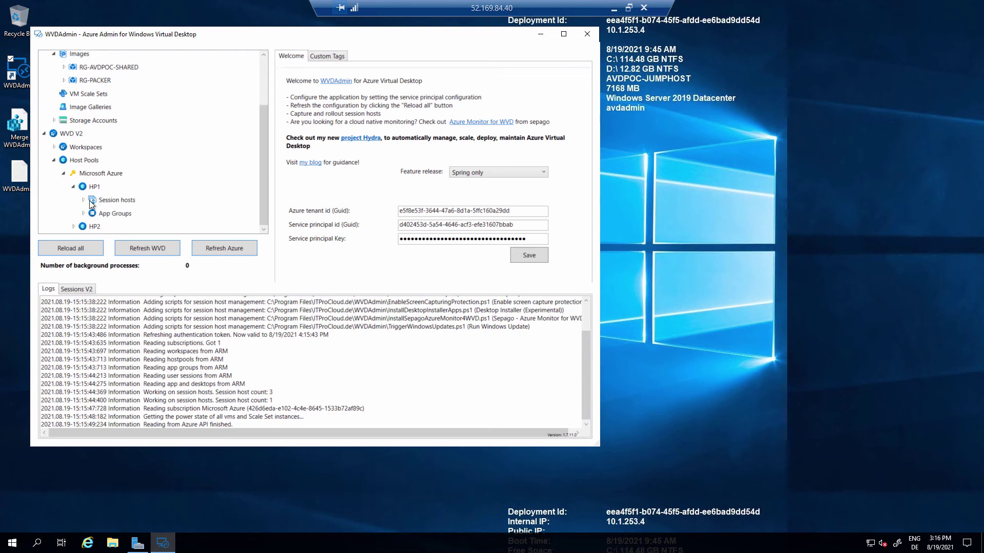
click(84, 202)
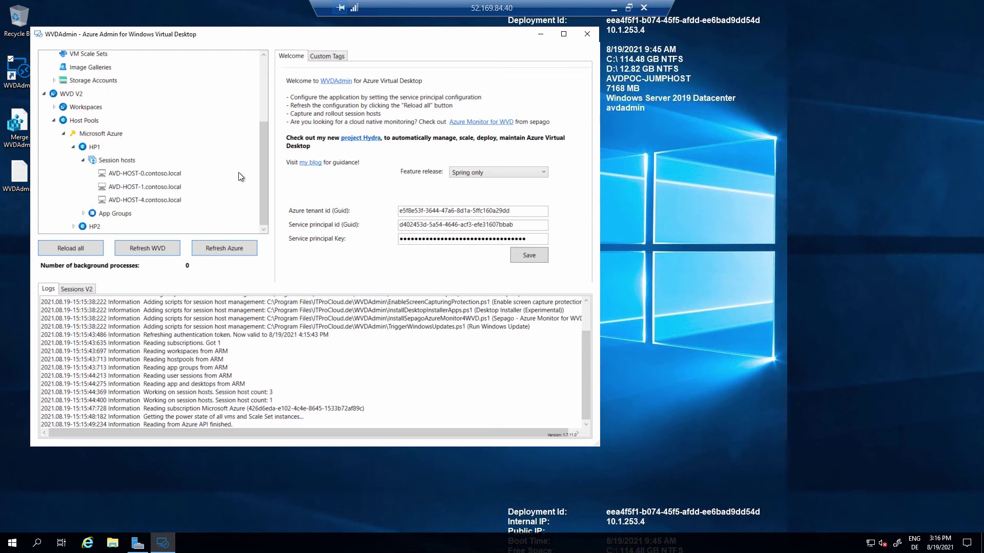
View the session host details of AVD-HOST-0 and the management actions offered for it
click(171, 176)
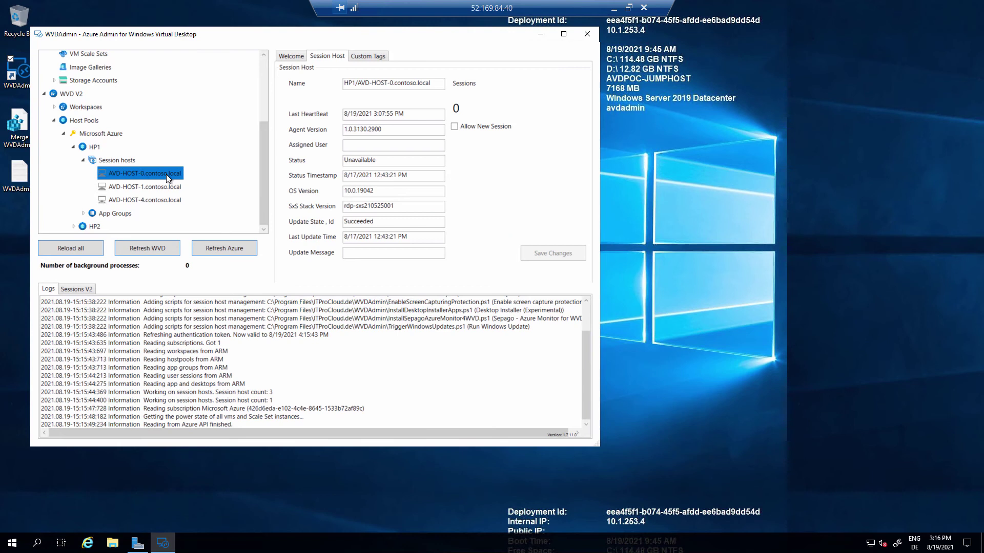
right_click(140, 172)
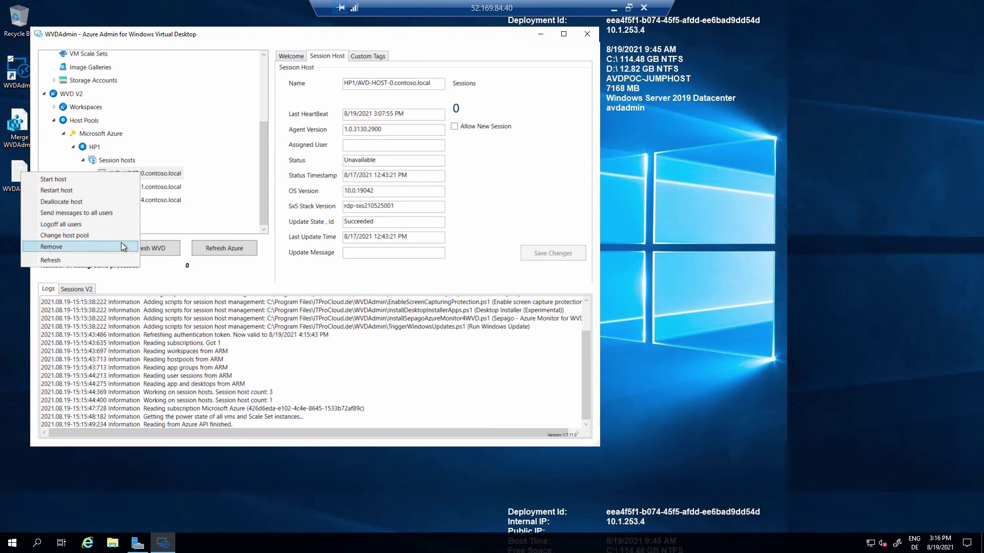
click(180, 231)
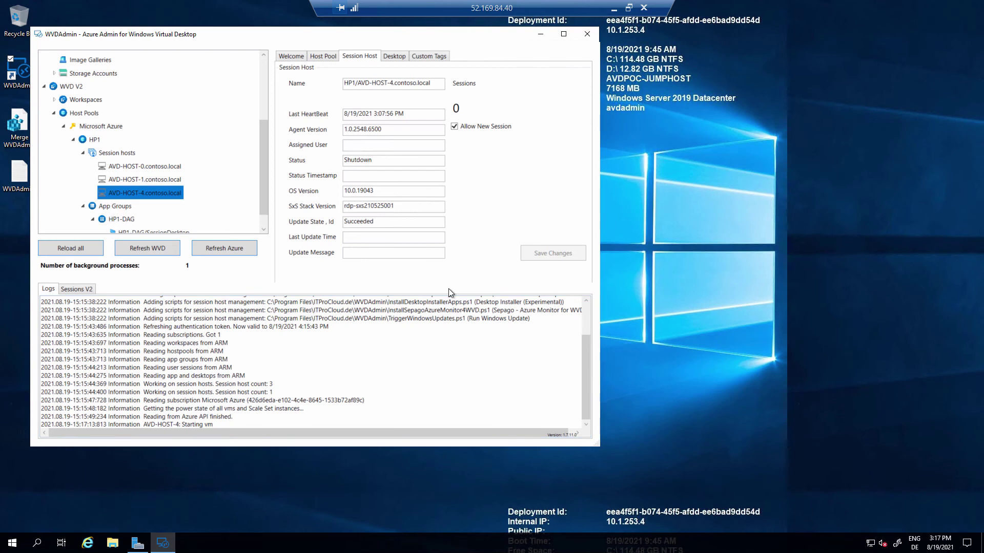
Enable logon for AVD-HOST-0 and AVD-HOST-1 in HP1's session hosts list and clear their selection
click(117, 153)
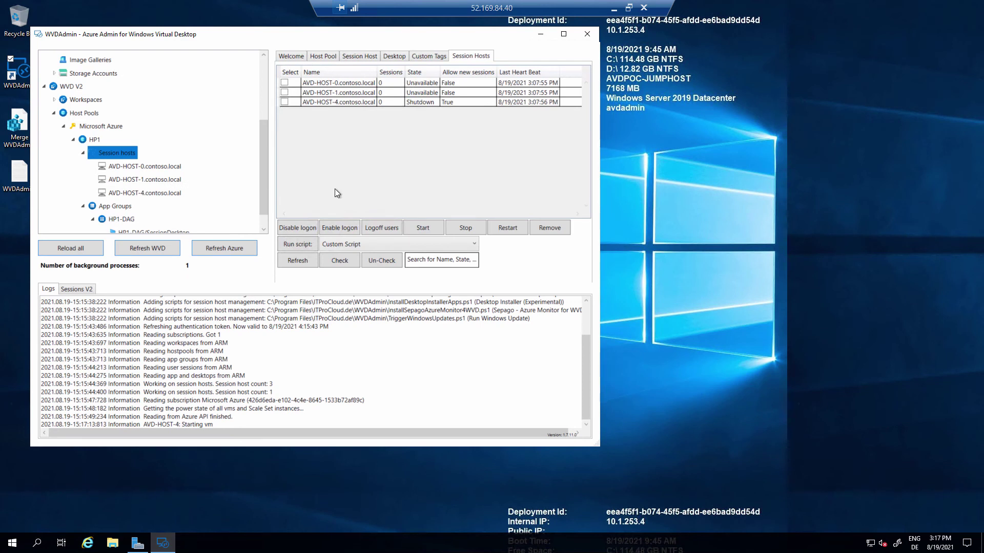
click(285, 83)
click(284, 93)
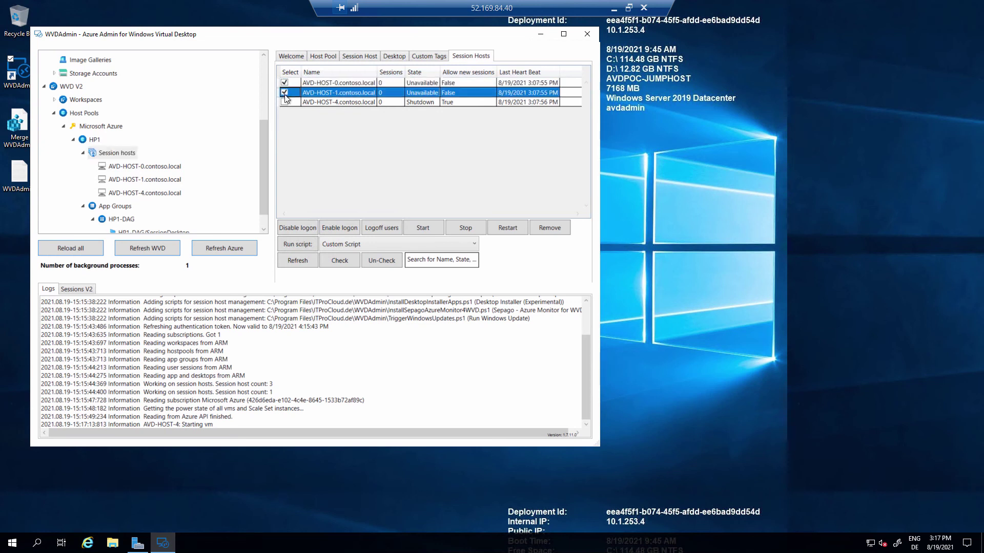
click(337, 227)
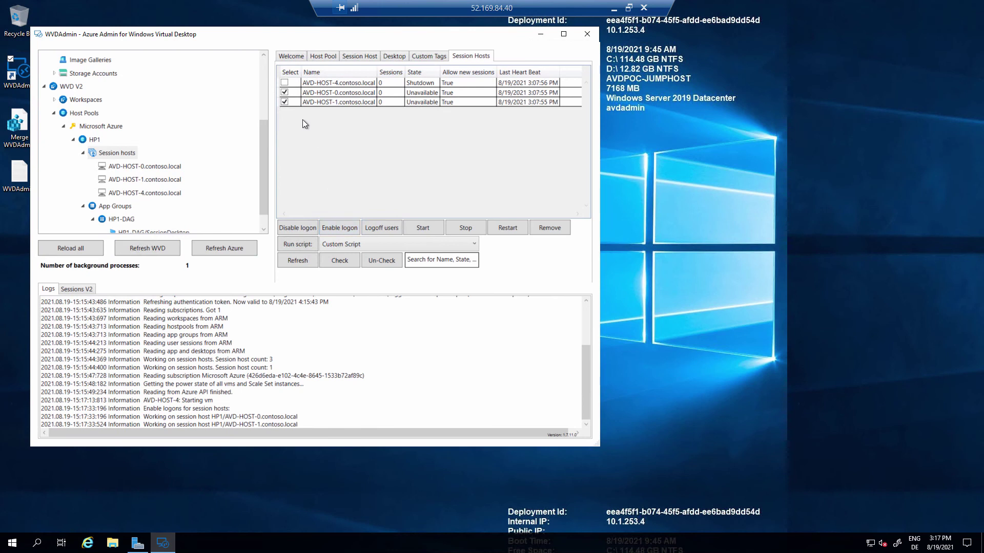
click(285, 94)
click(284, 102)
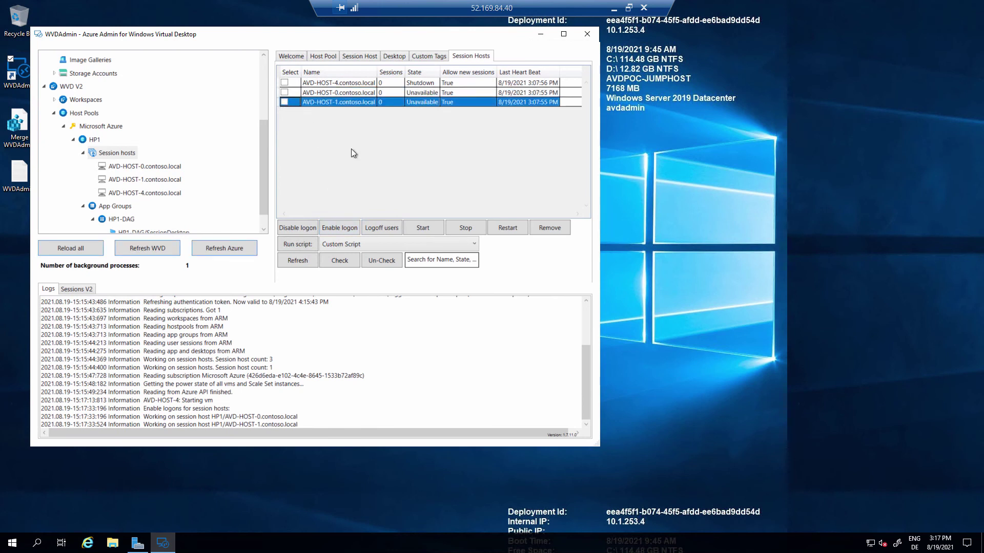
Preview moving session host AVD-HOST-4 to host pool HP2 and cancel the change
click(149, 193)
right_click(148, 192)
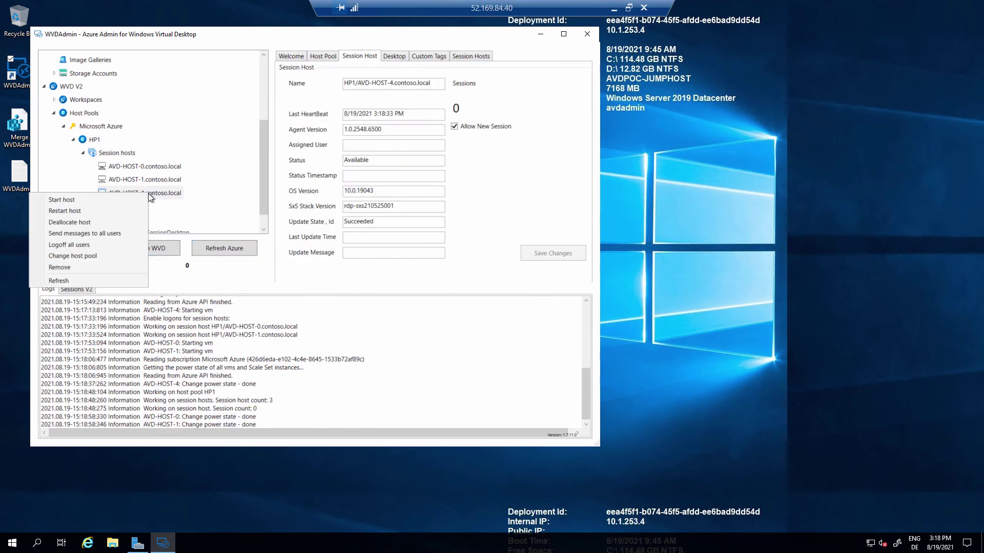
click(121, 256)
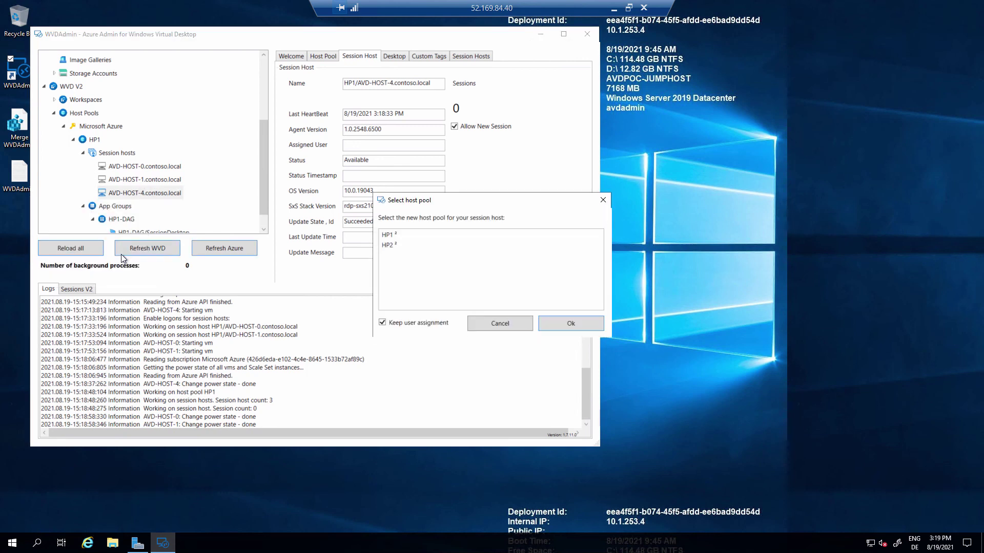
click(384, 245)
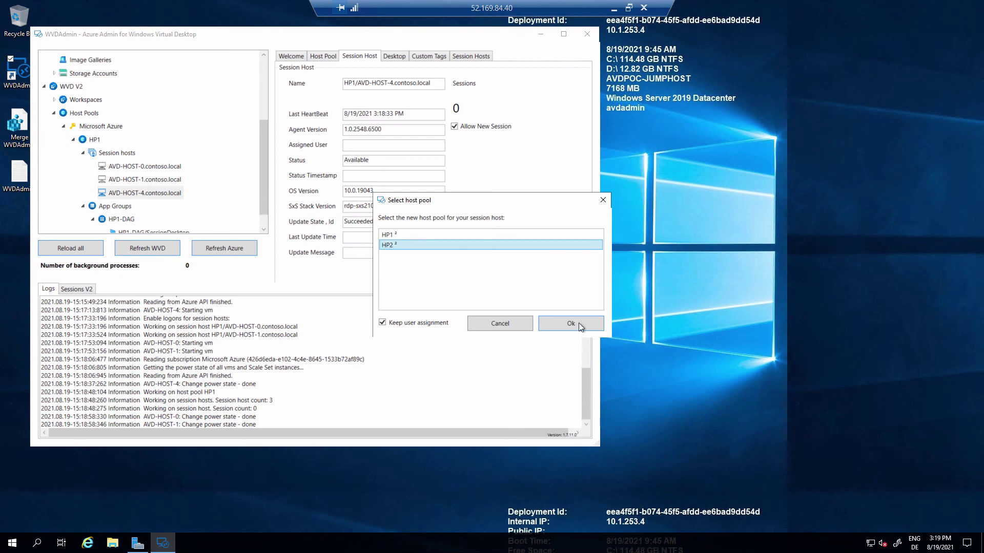
click(517, 324)
Open the form for rolling out session hosts from an image in host pool HP1
scroll(175, 211, down, 1)
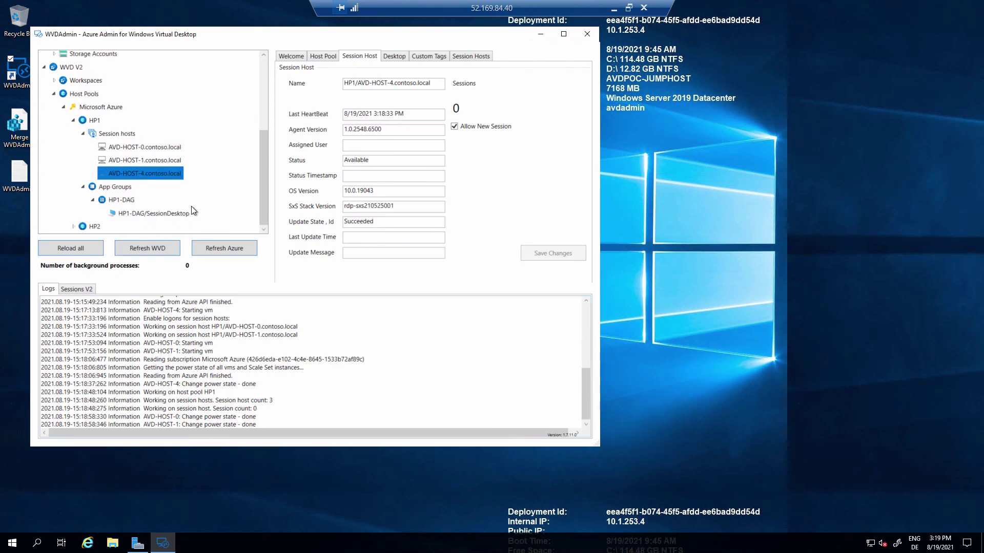
click(118, 134)
right_click(119, 135)
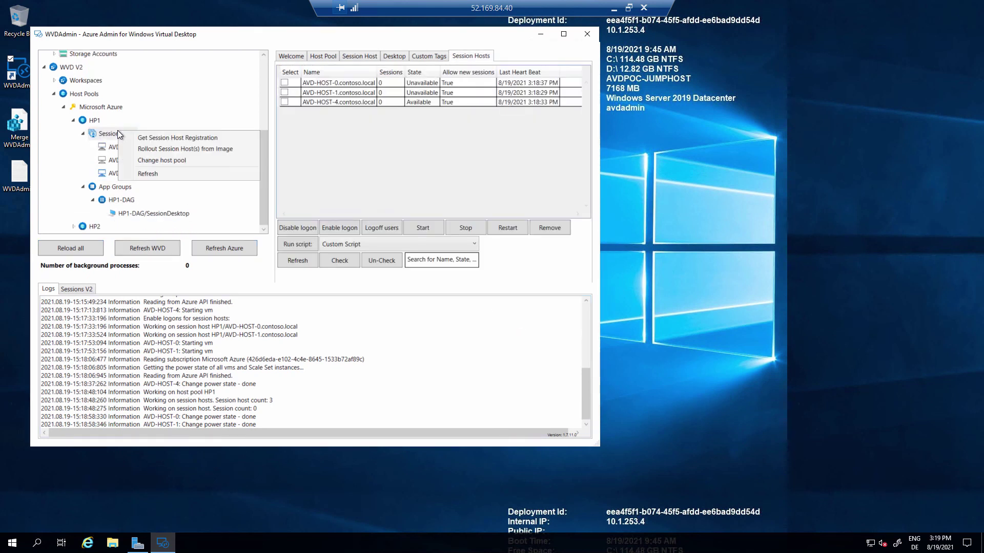
click(228, 148)
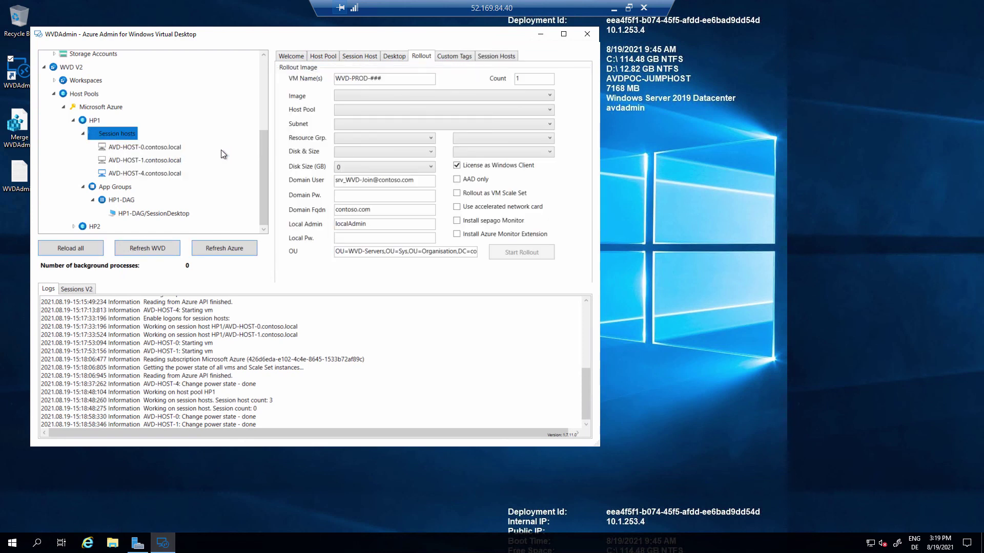
Examine the image, host pool, subnet and resource group choices in the rollout form
click(519, 95)
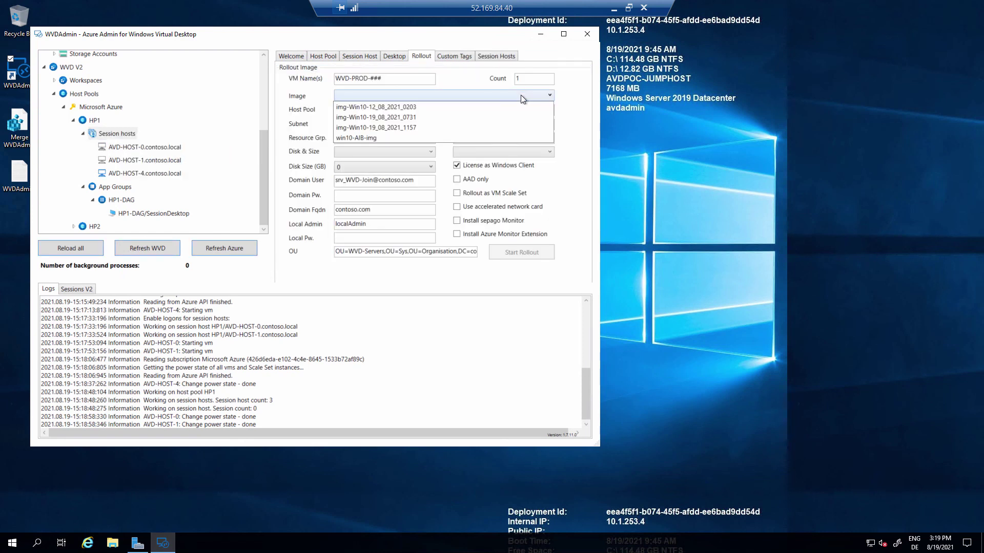
click(549, 96)
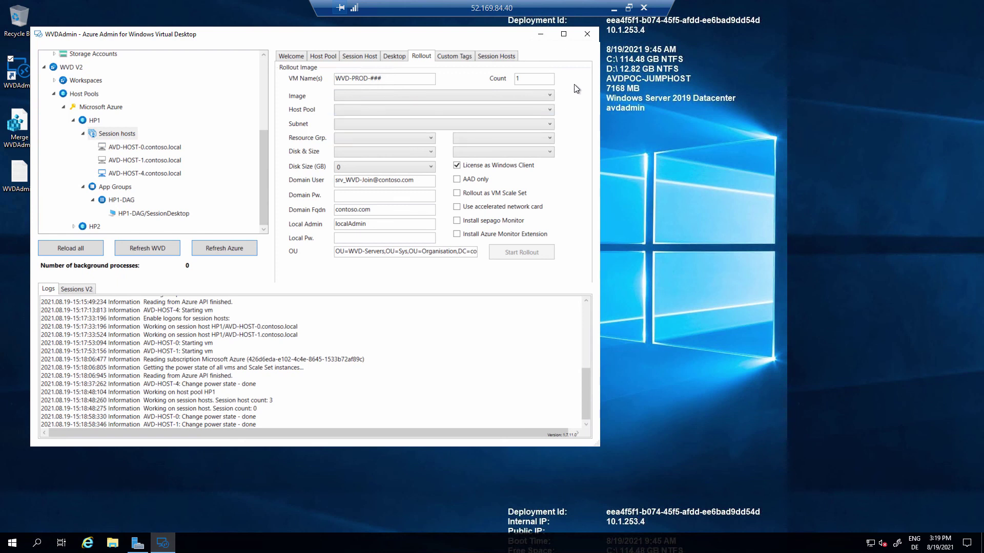
click(549, 109)
click(577, 116)
click(549, 124)
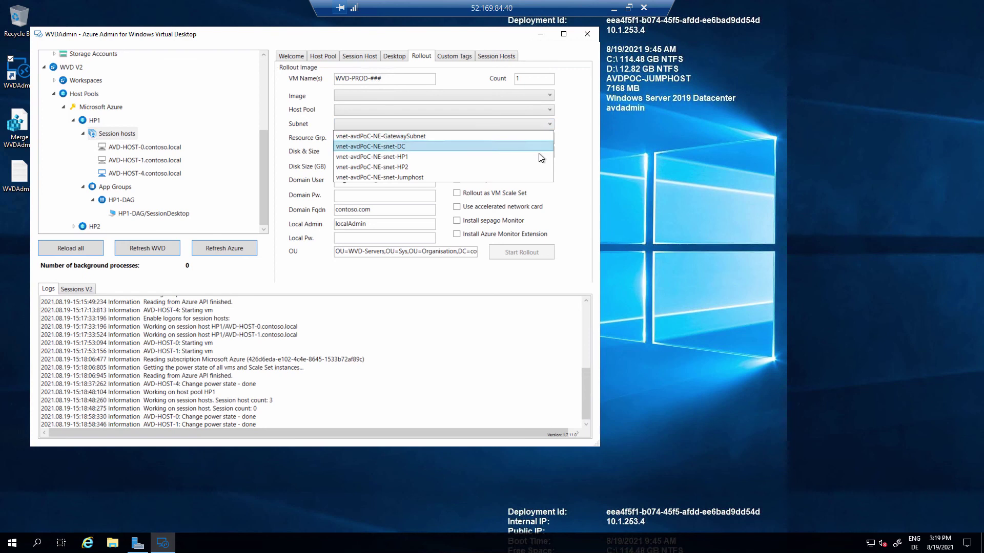
click(491, 146)
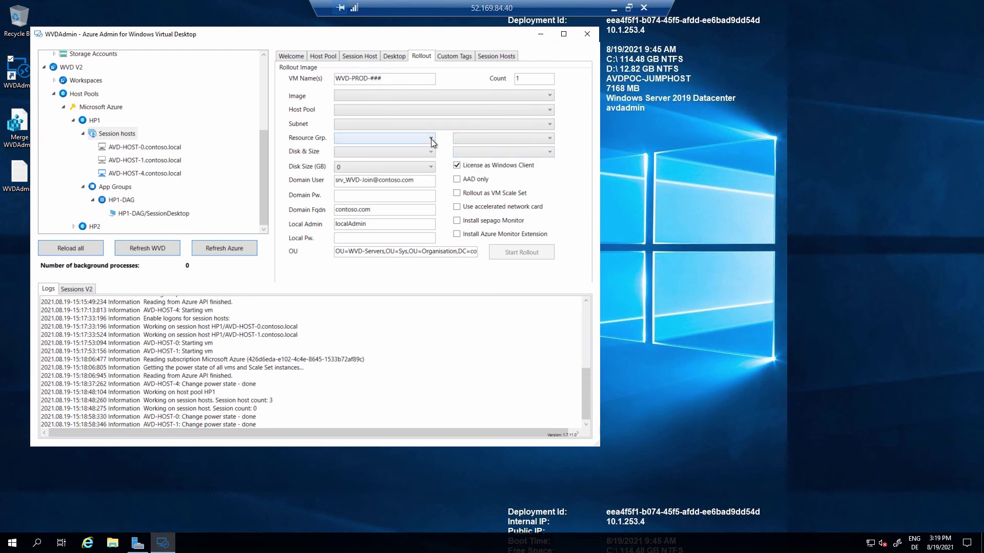
click(432, 139)
click(568, 125)
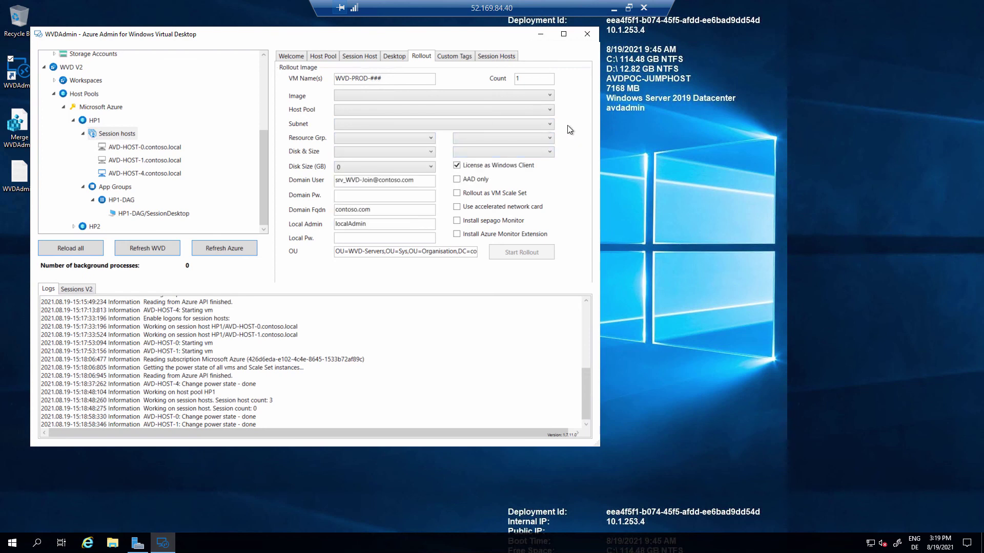